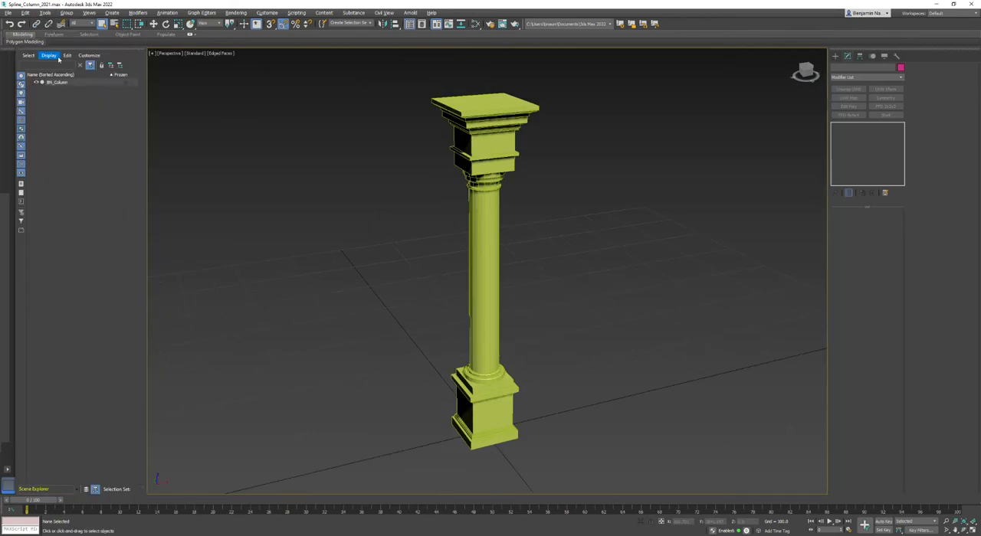
Rename the column object as BN_Column_LP
mouse_move(23, 49)
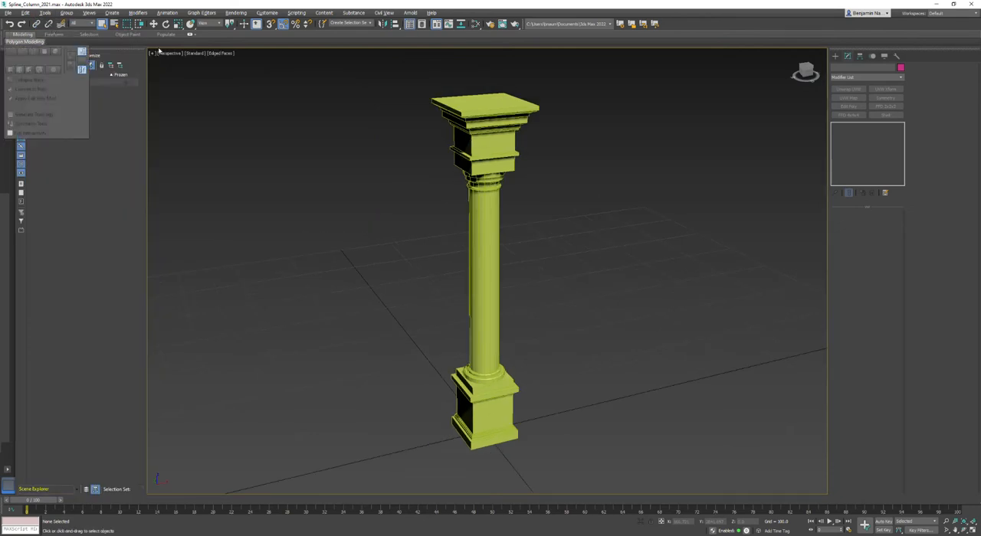
left_click(492, 145)
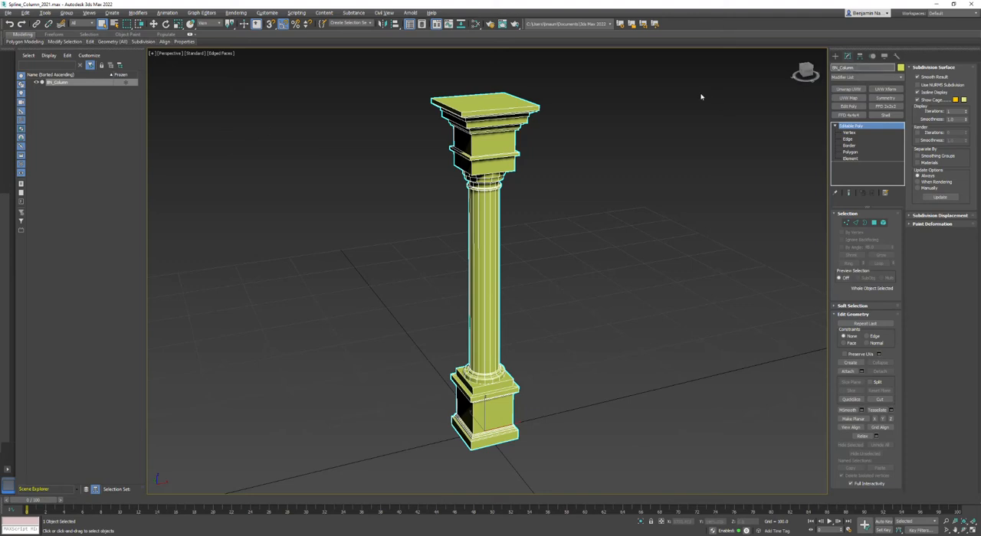
type("LP")
left_click(346, 24)
left_click(565, 268)
Clone the low-poly column as an independent copy named BN_Column_HP
left_click(502, 132)
right_click(502, 131)
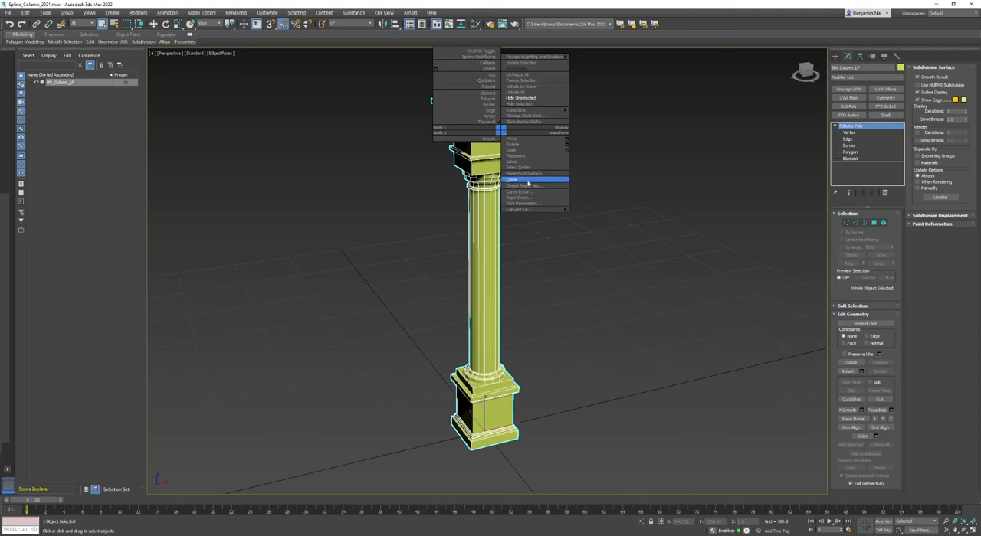
left_click(509, 179)
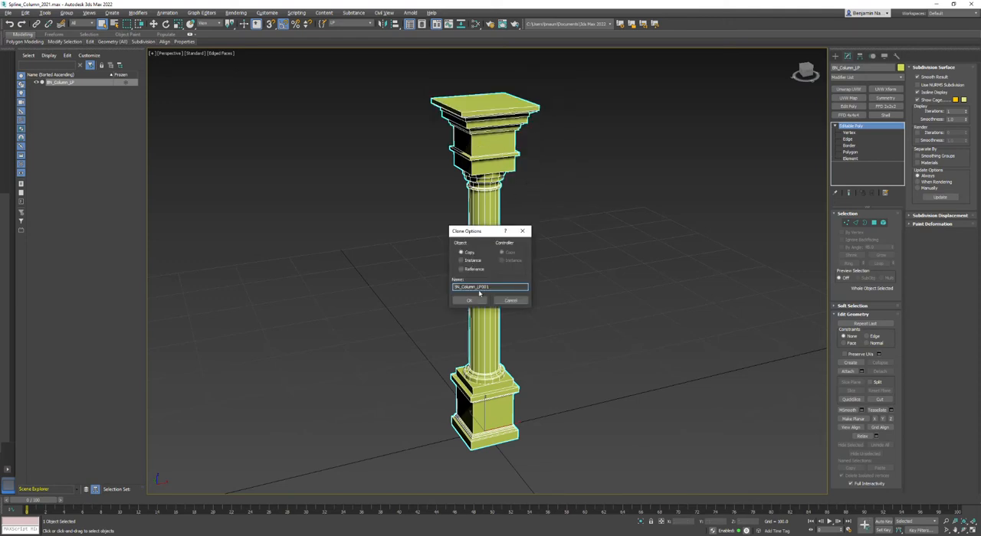
double_click(481, 286)
type("H")
key("Return")
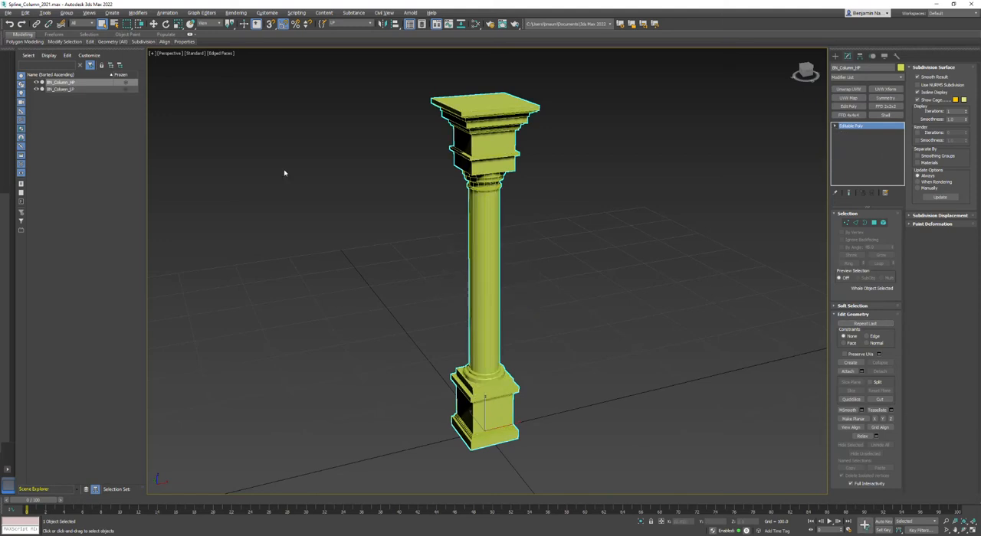
Hide BN_Column_LP and select the BN_Column_HP copy
left_click(35, 90)
left_click(305, 181)
left_click(485, 164)
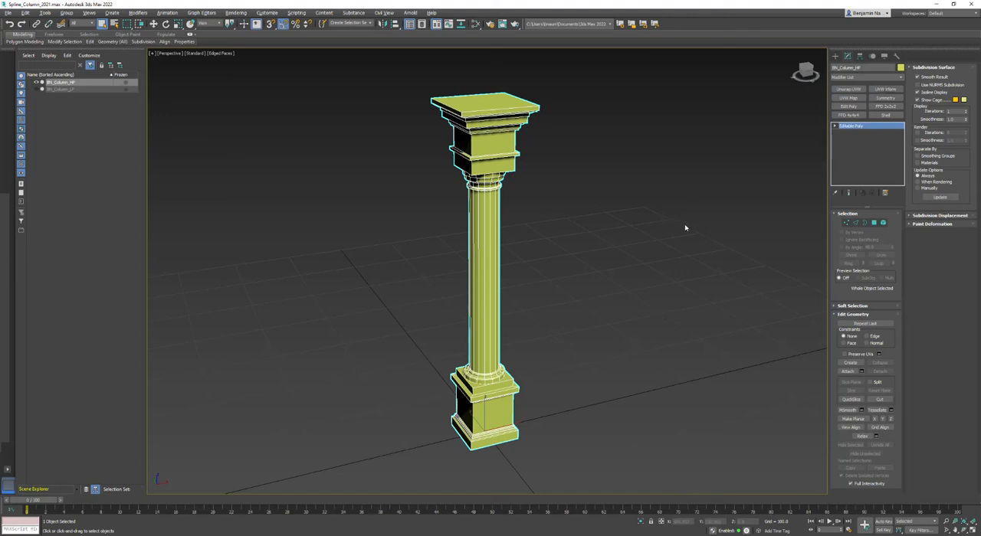
Preview NURMS subdivision on the high-poly column without its wireframe, turn it off again and restore Edged Faces display
left_click(919, 86)
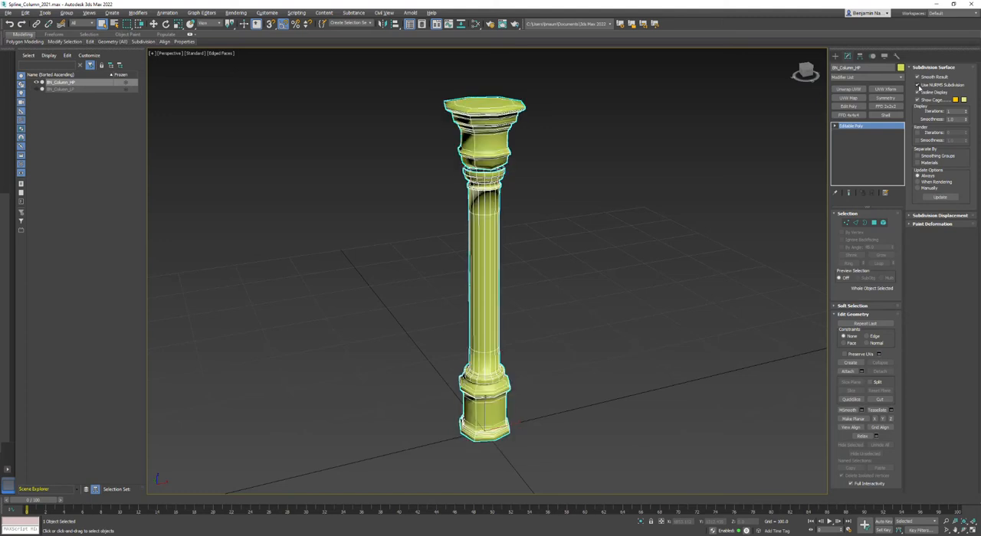
left_click(684, 274)
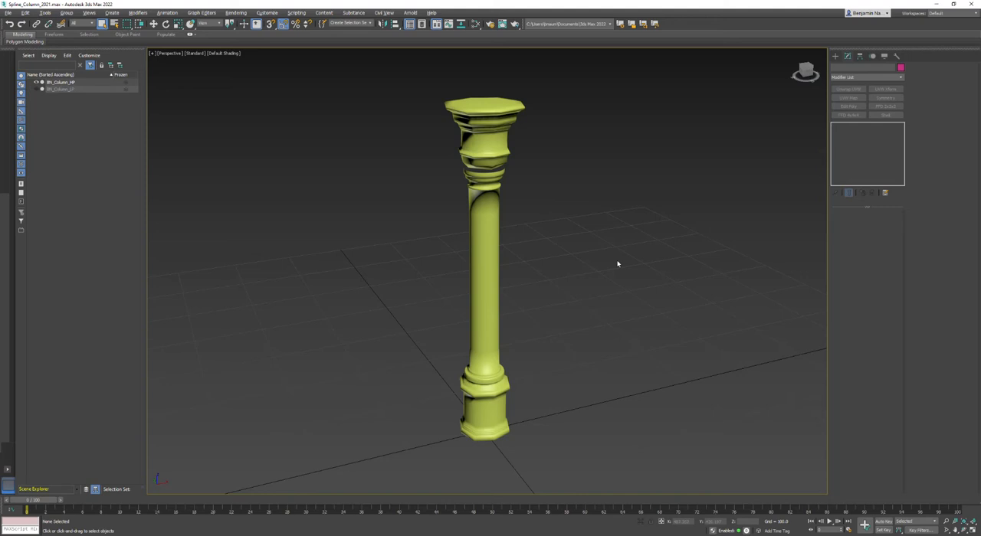
left_click(469, 233)
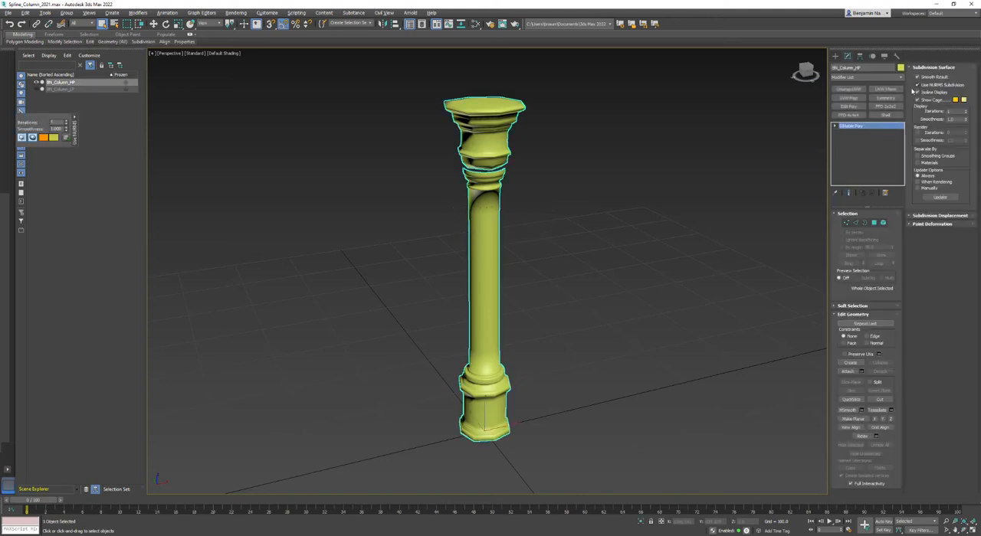
left_click(917, 86)
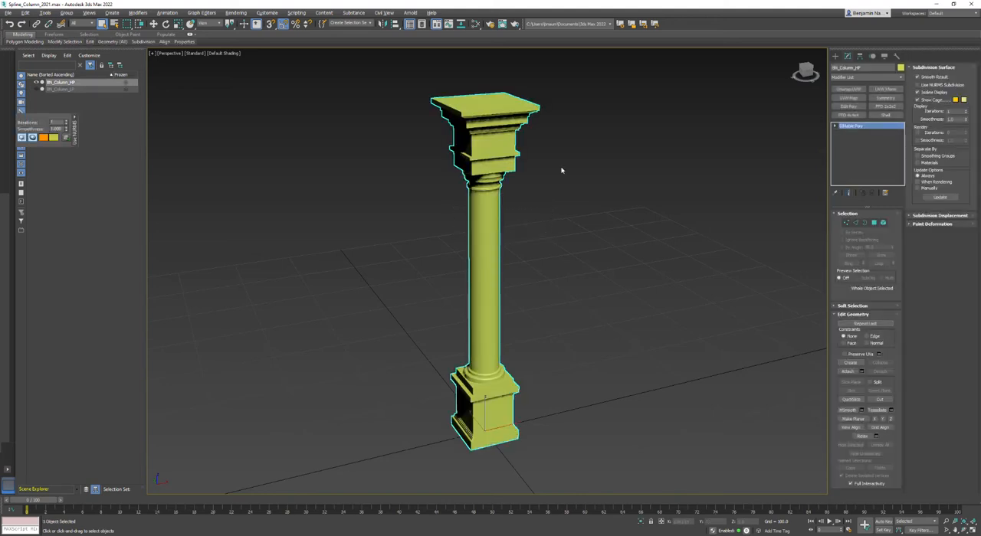
left_click(222, 53)
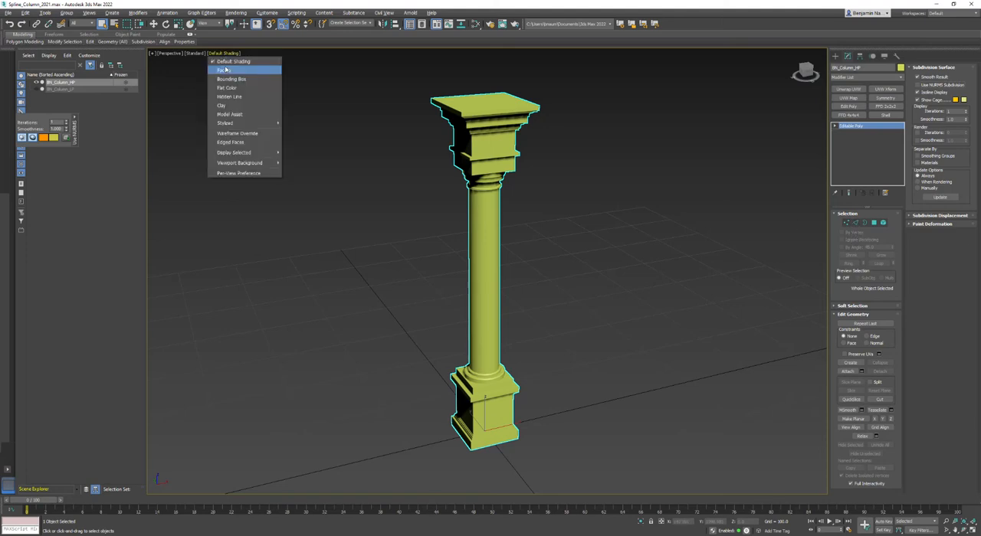
left_click(226, 144)
Connect the ring of horizontal edges along one side of the capital with 2 segments pinched close to the corners
left_click(855, 222)
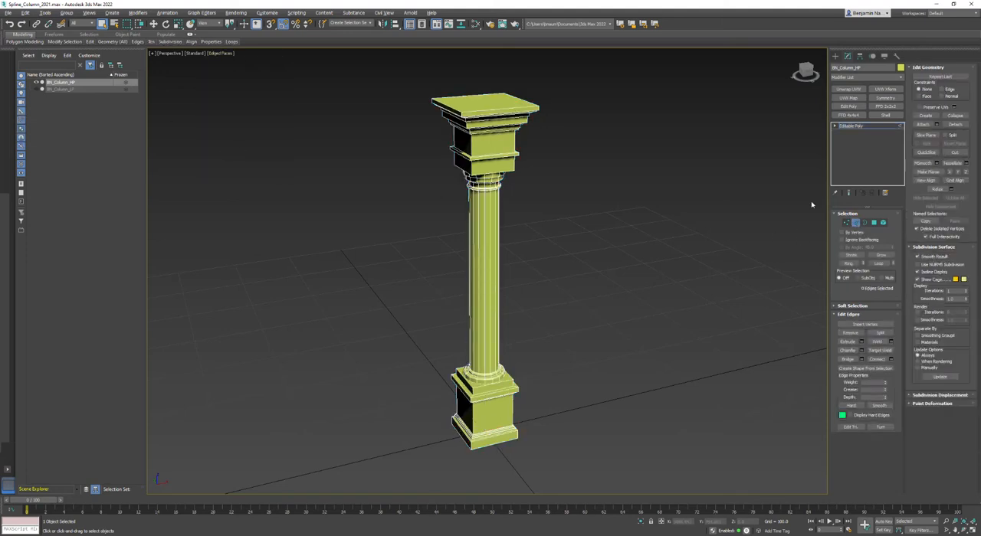
scroll(483, 110, "up", 5)
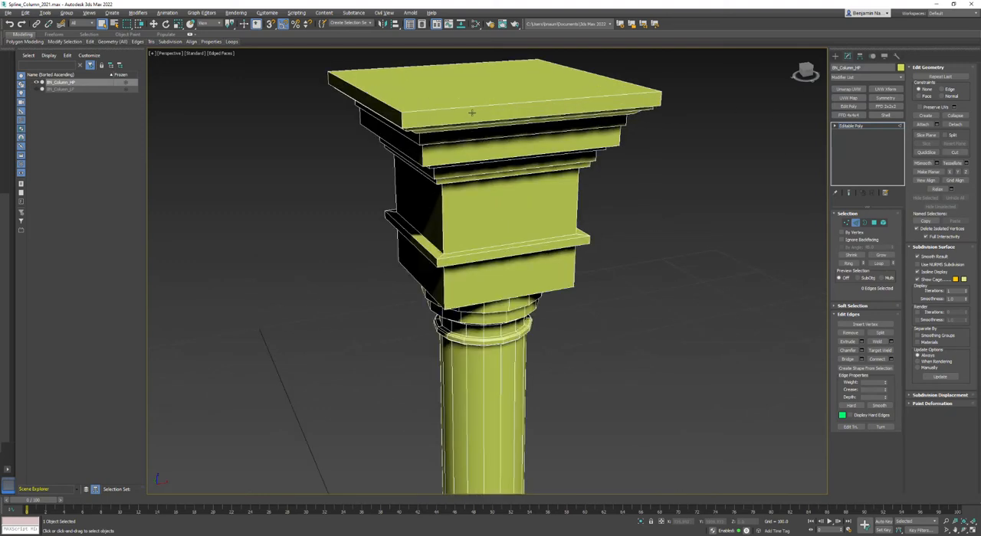
left_click(462, 106)
scroll(498, 110, "down", 4)
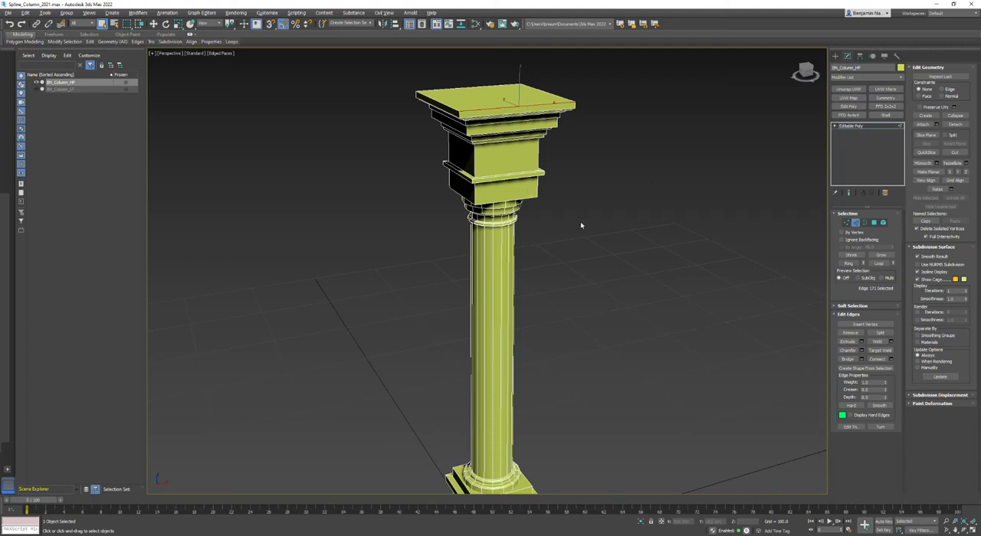
left_click(851, 262)
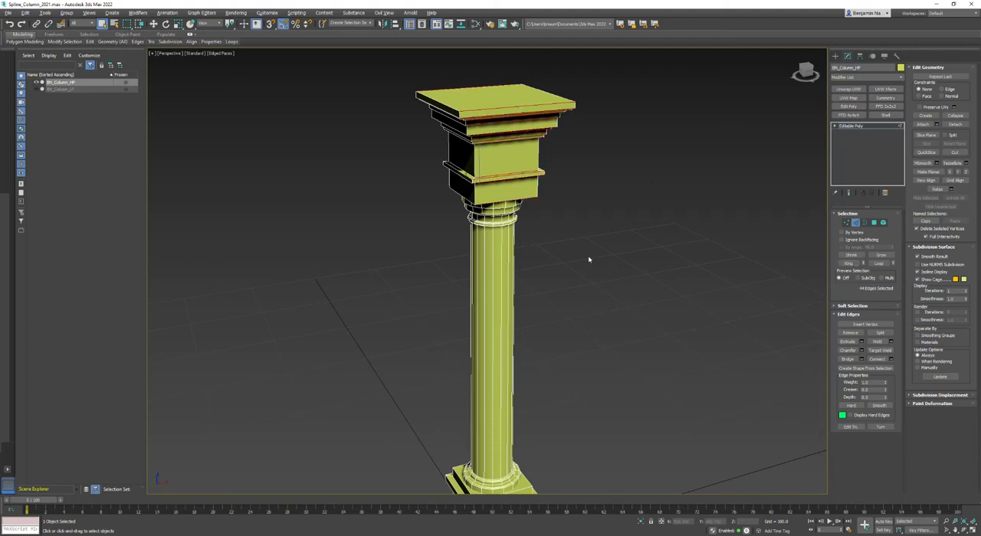
middle_click_drag(533, 193, 470, 274, "alt")
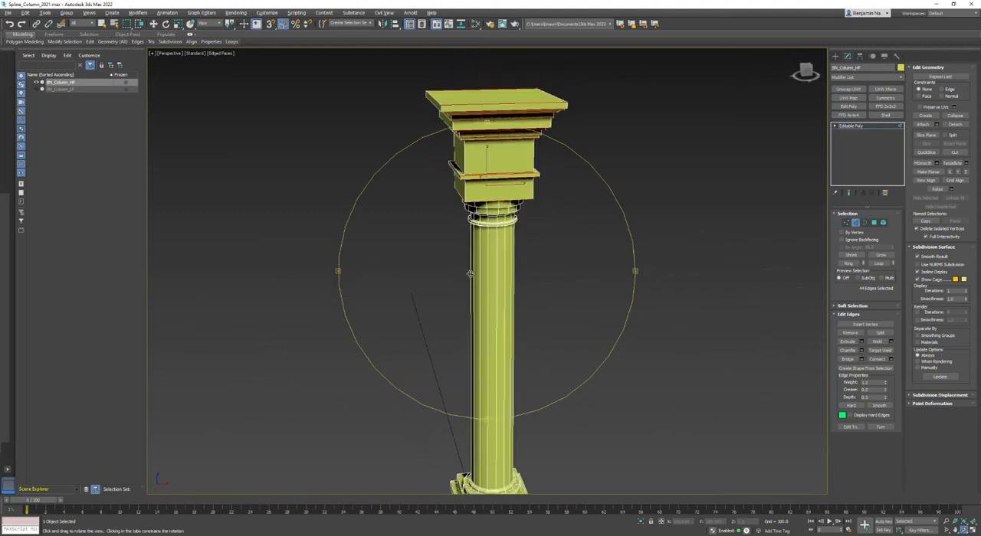
scroll(530, 148, "up", 2)
scroll(527, 152, "up", 2)
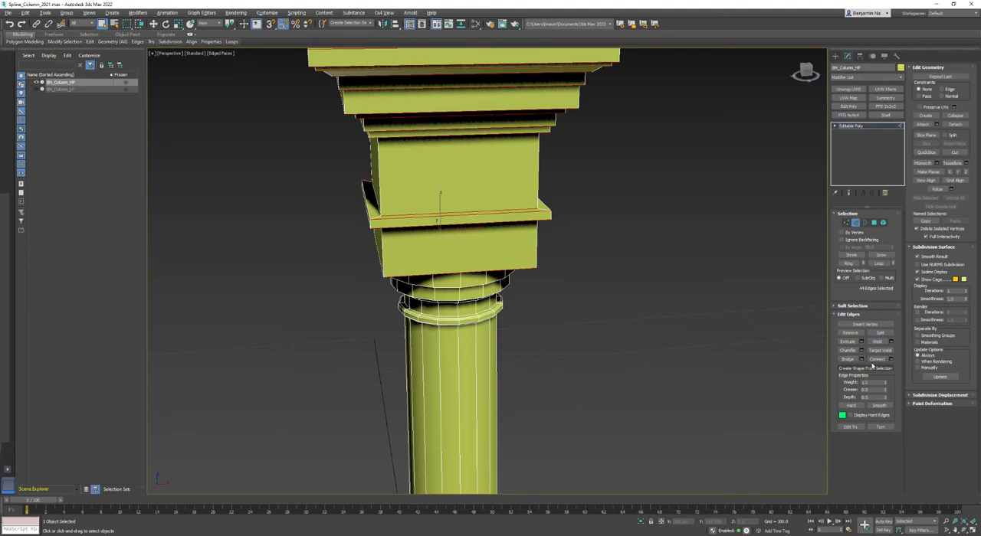
left_click(891, 360)
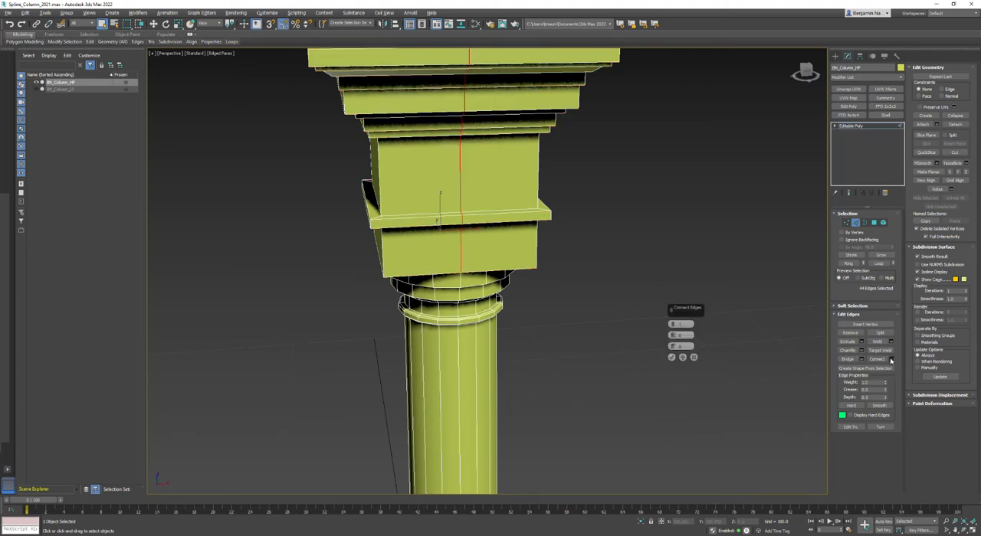
left_click(673, 323)
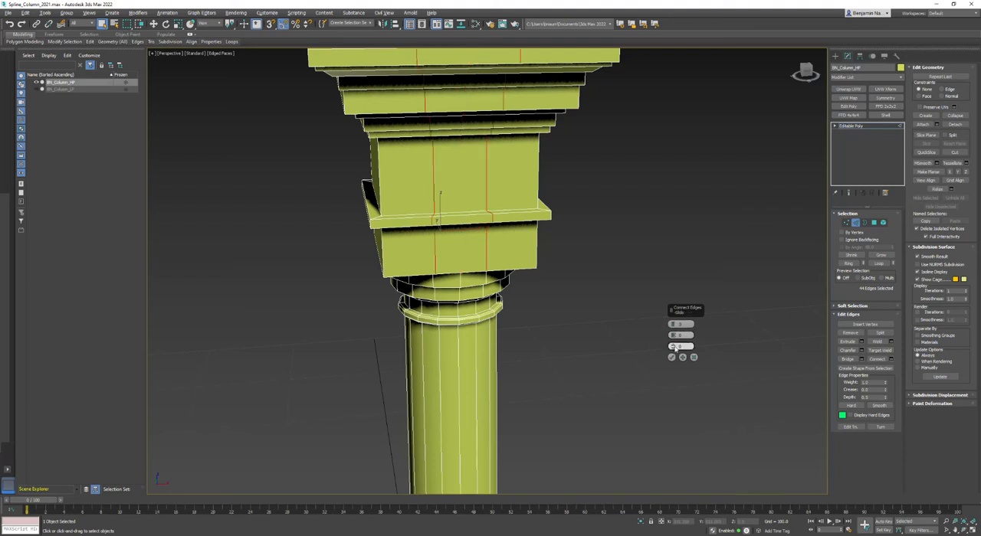
left_click_drag(672, 337, 684, 183)
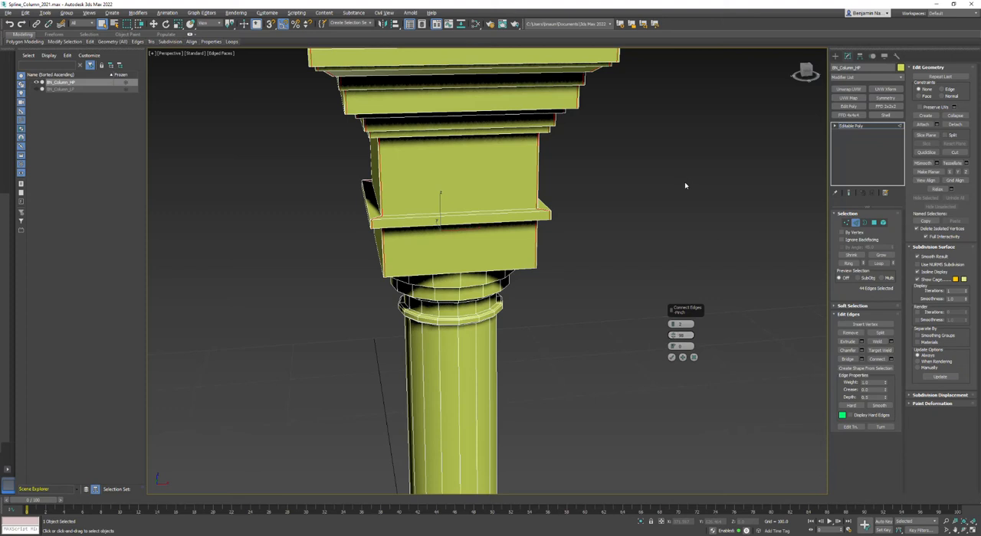
left_click(672, 358)
Connect the ring of horizontal edges on the capital's adjacent side with the same settings and clear the selection
scroll(621, 328, "down", 3)
middle_click_drag(460, 300, 414, 301, "alt")
left_click(535, 185)
left_click(847, 264)
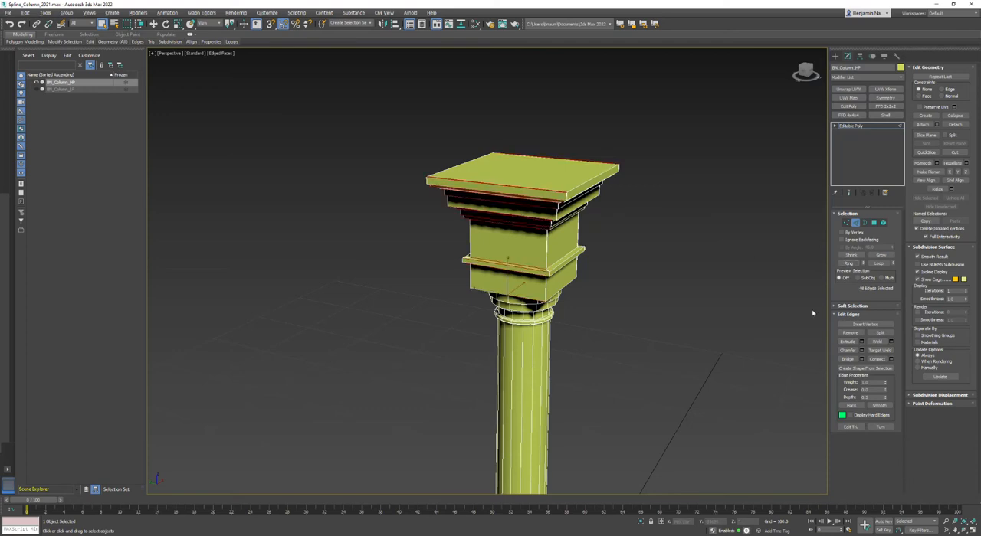
left_click(877, 360)
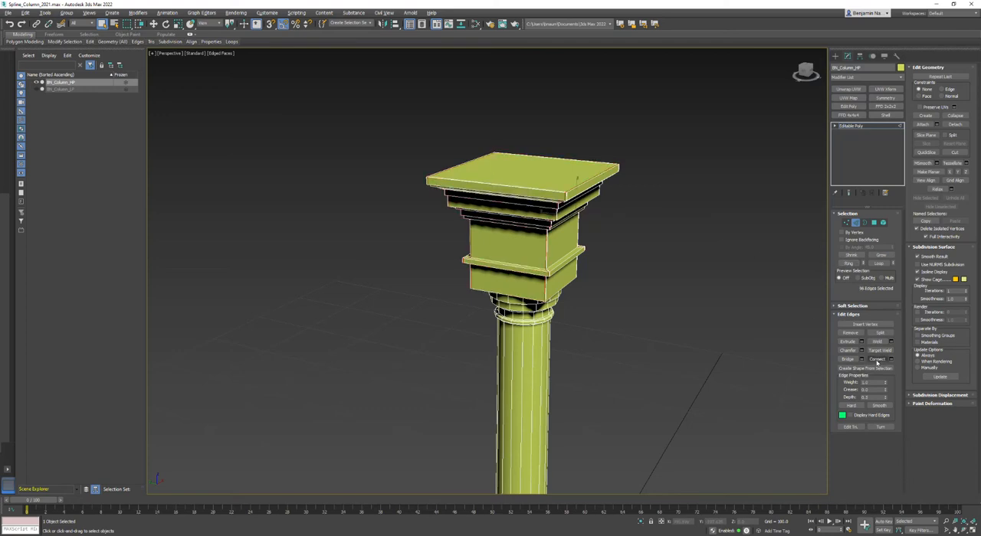
left_click(728, 365)
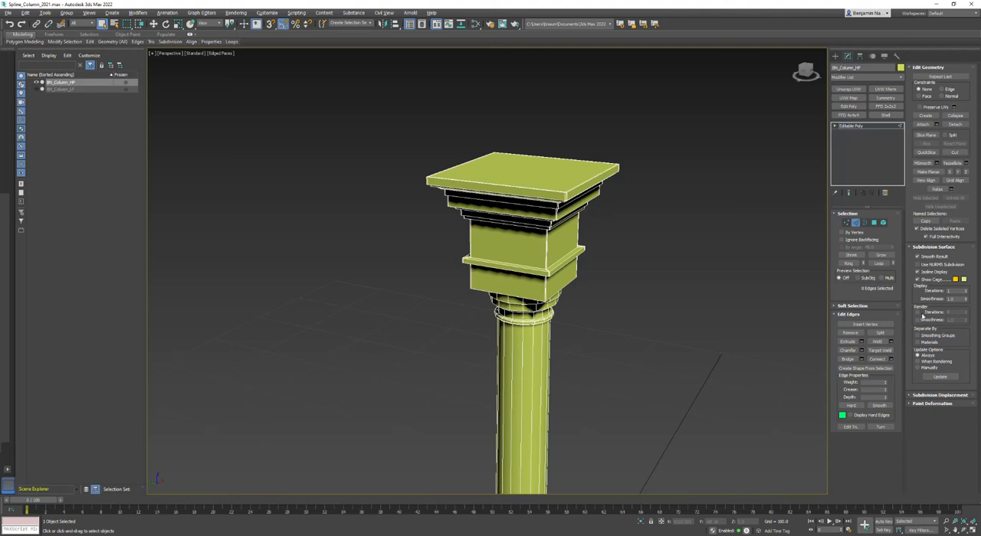
Preview NURMS subdivision on the capital with the wireframe hidden, and restore the unsmoothed edged display
left_click(917, 264)
middle_click_drag(631, 323, 625, 301)
key("F4")
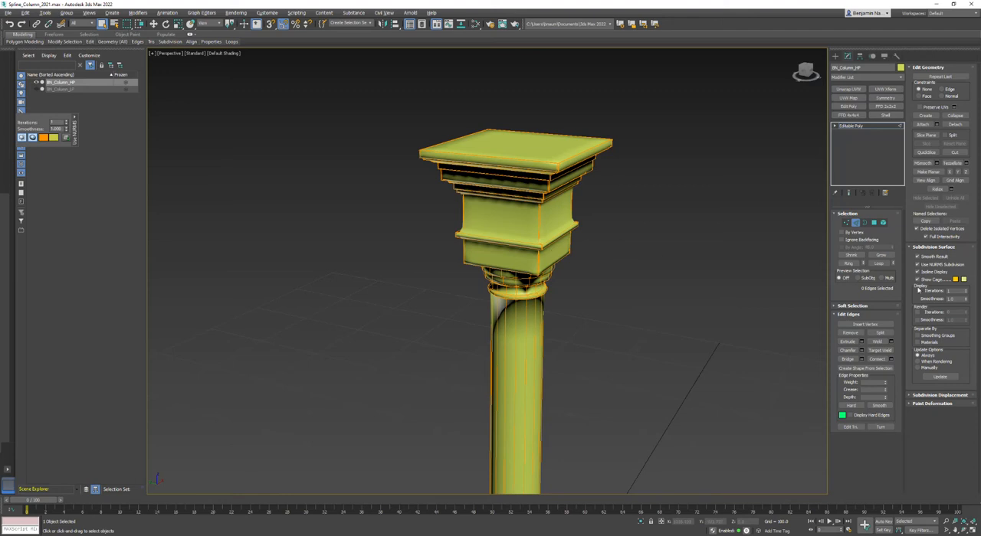
left_click(929, 266)
middle_click_drag(661, 405, 624, 102)
key("F4")
Connect the ring of horizontal edges along one side of the column's base using the same pinched two-segment settings
scroll(488, 293, "up", 4)
left_click(503, 251)
left_click(849, 264)
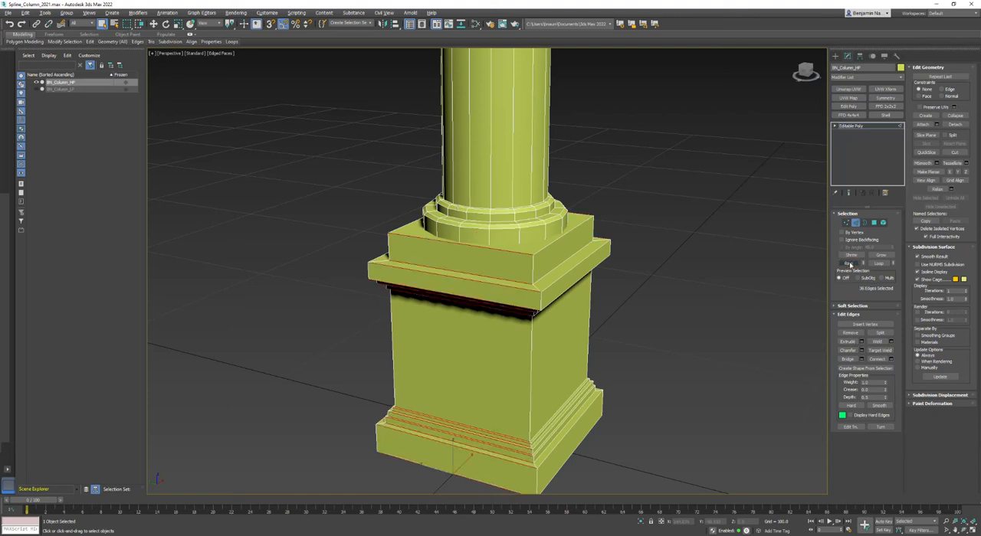
left_click(878, 359)
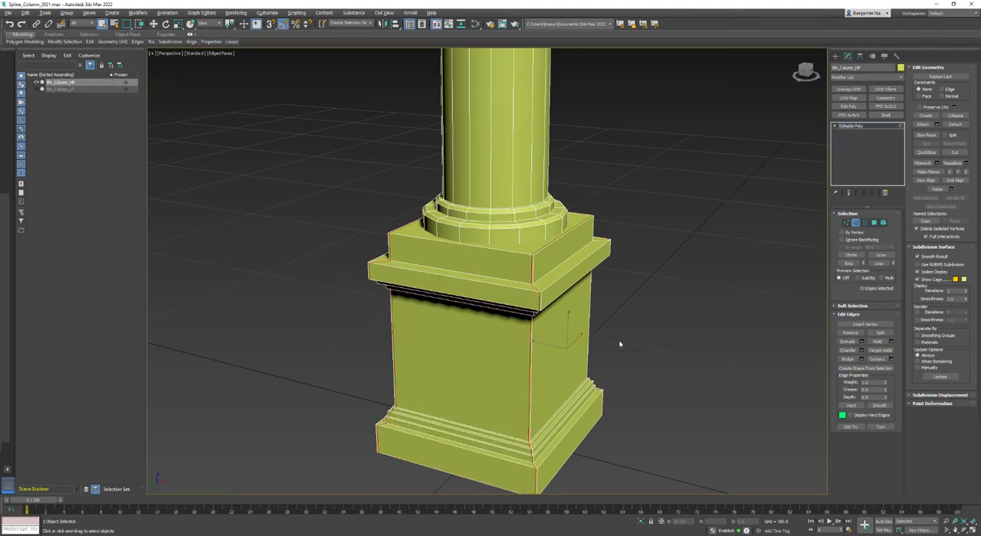
Connect the ring of horizontal edges on the base's adjacent side and clear the selection
left_click(568, 272)
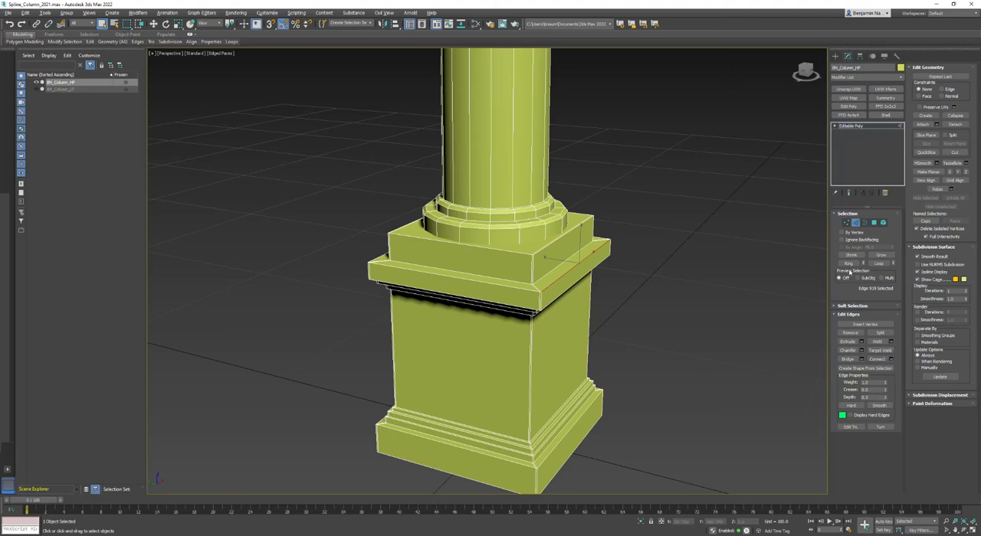
left_click(848, 263)
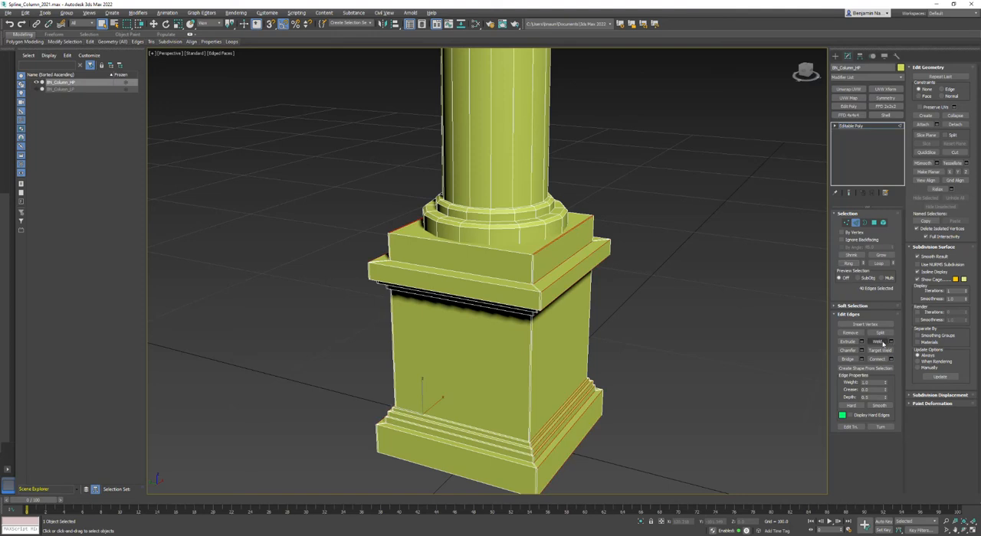
left_click(878, 360)
left_click(708, 364)
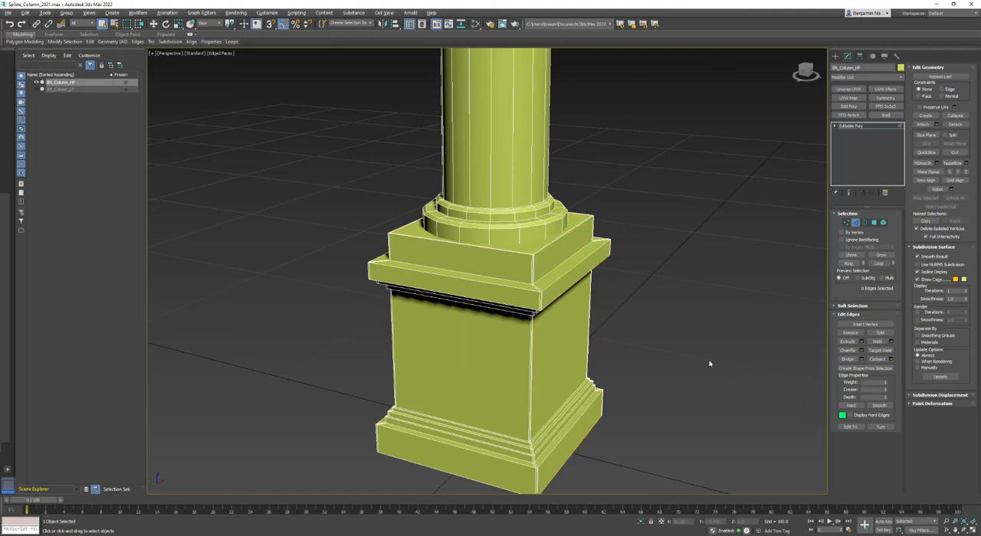
Connect the ring of vertical corner edges around the base's main block to add support loops near its upper and lower ends
scroll(736, 336, "down", 3)
middle_click_drag(553, 343, 514, 320, "alt")
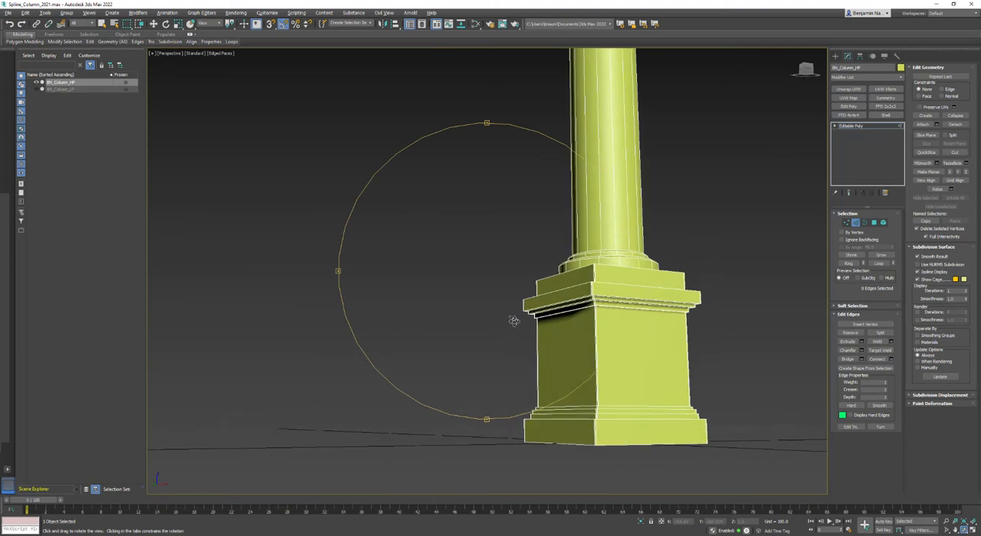
left_click(686, 347)
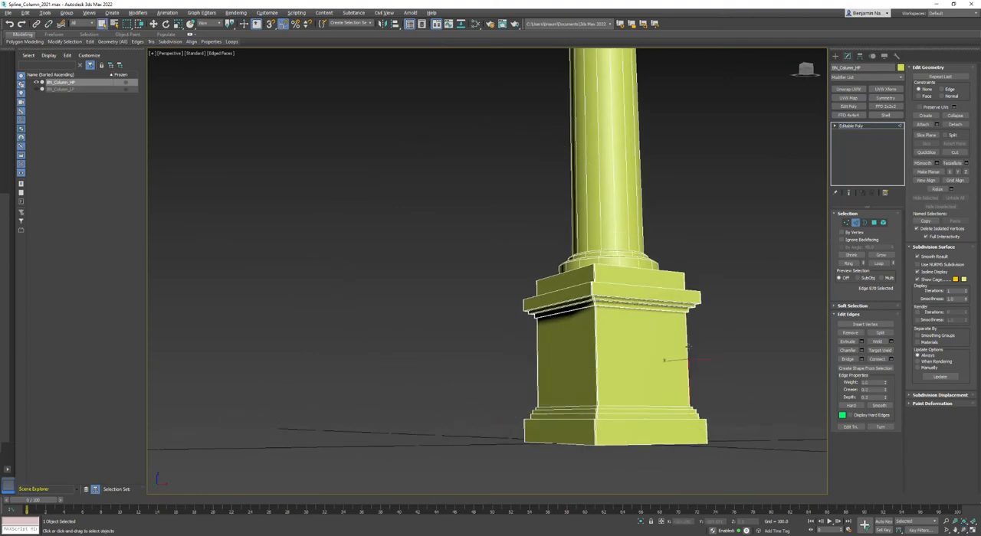
scroll(672, 345, "up", 2)
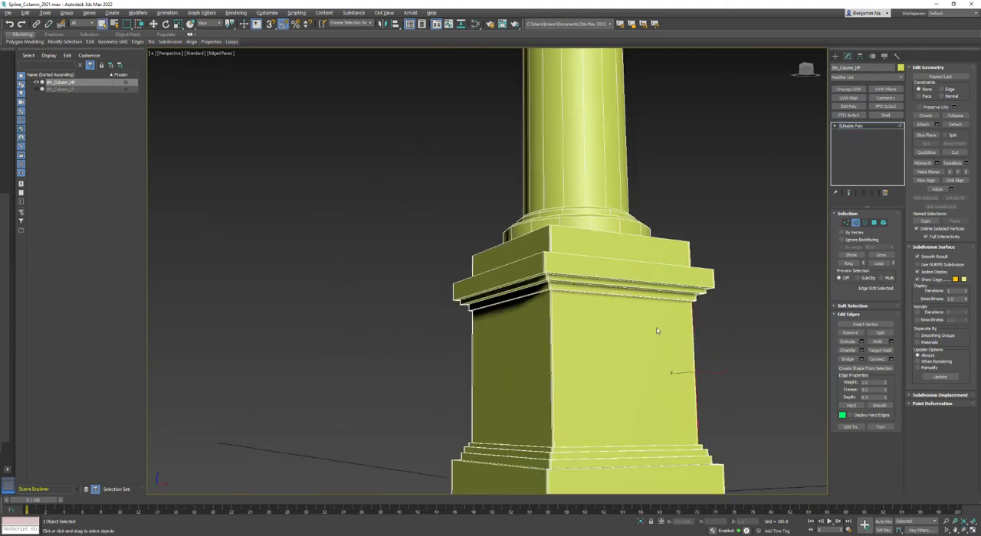
left_click(702, 363)
left_click(692, 357)
left_click(849, 263)
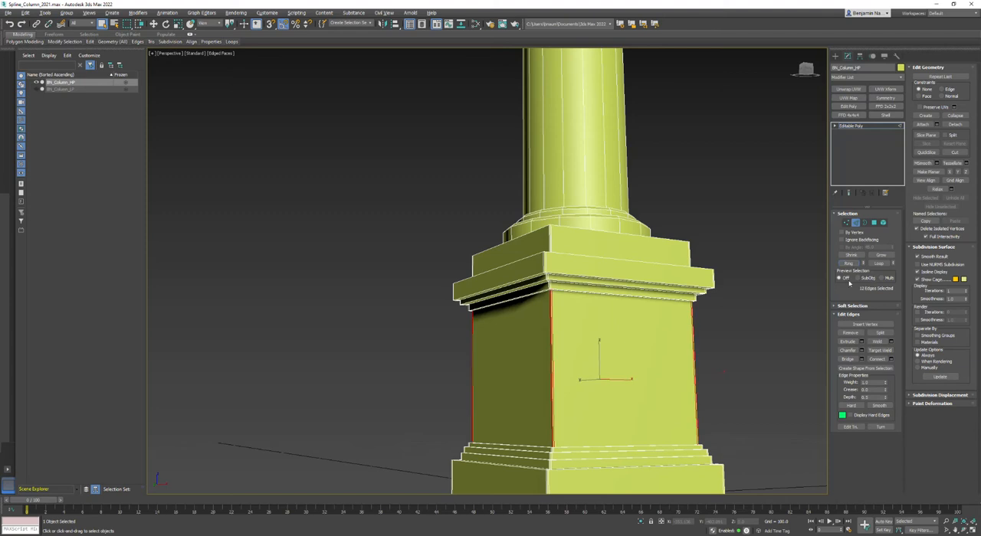
left_click(873, 360)
scroll(739, 337, "up", 4)
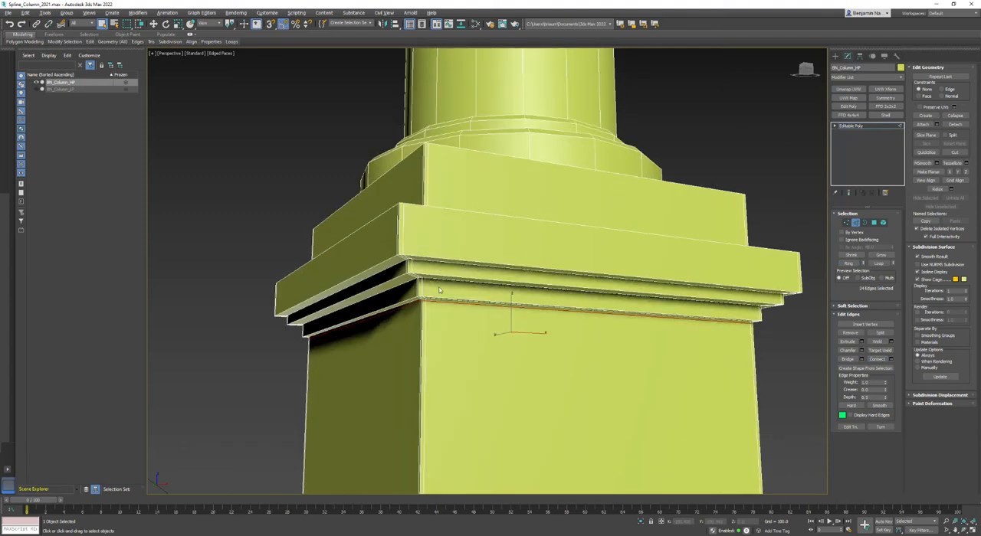
scroll(429, 337, "up", 3)
scroll(423, 290, "up", 2)
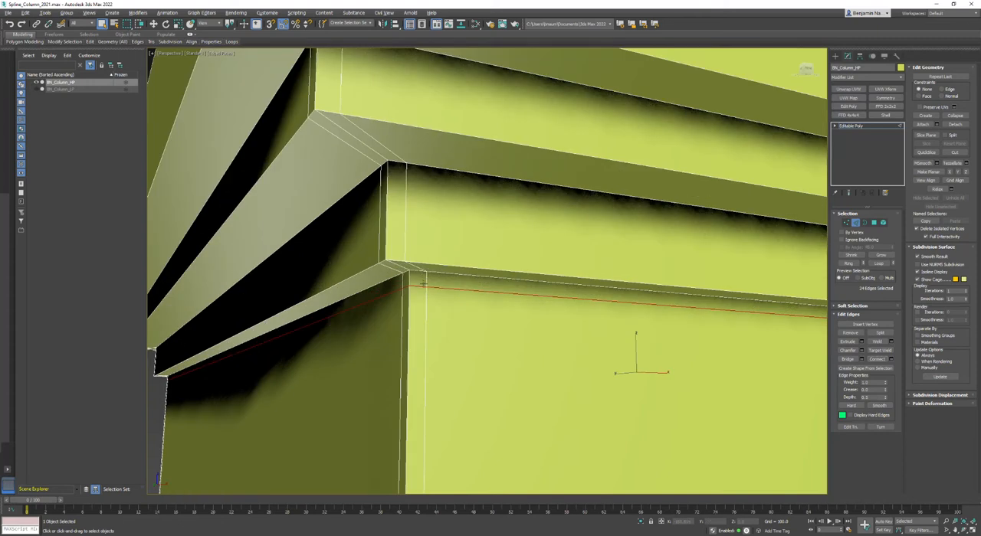
Connect the ring of vertical corner edges around the capital's main block to add support loops near its ends
scroll(423, 290, "down", 5)
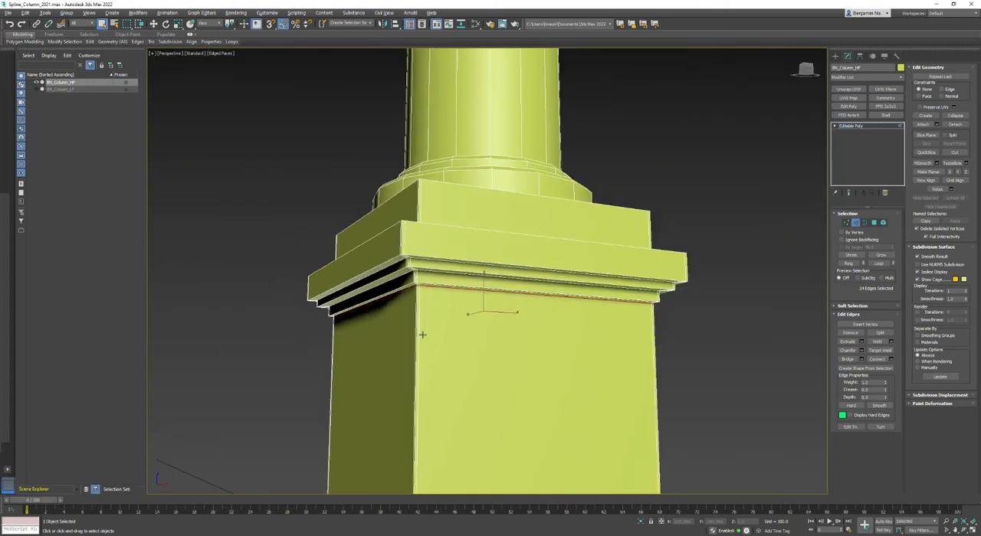
scroll(422, 334, "down", 5)
middle_click_drag(460, 275, 477, 291, "alt")
middle_click_drag(548, 107, 568, 317)
scroll(452, 242, "up", 5)
left_click(435, 230)
left_click(848, 263)
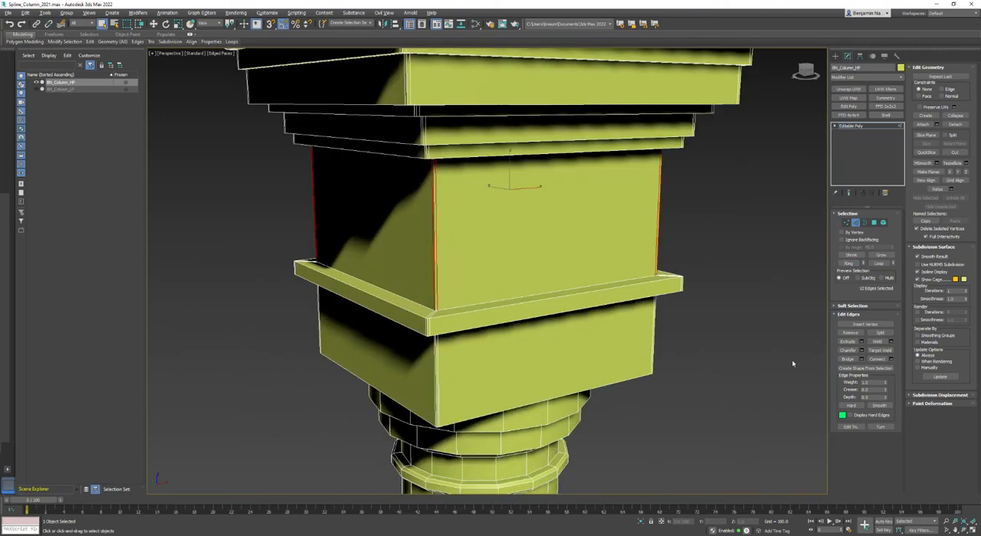
left_click(875, 360)
scroll(437, 322, "up", 5)
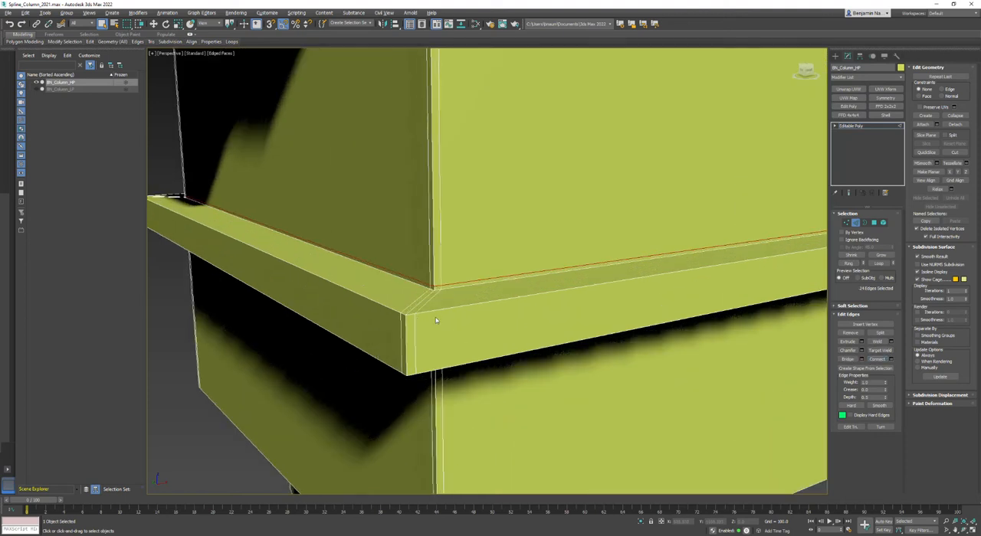
Try connecting the ring of vertical edges around the column's round shaft
scroll(443, 284, "down", 7)
middle_click_drag(477, 276, 483, 224, "alt")
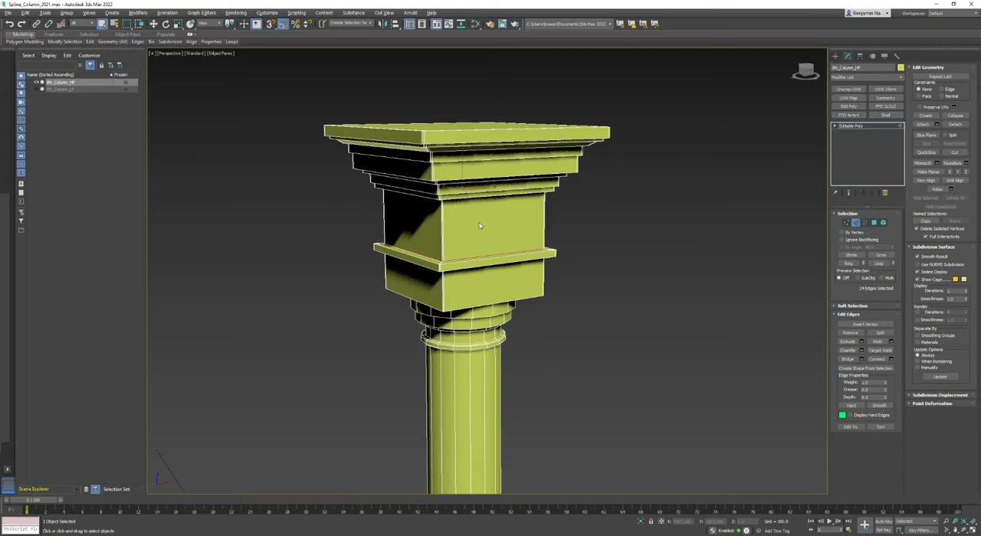
scroll(484, 224, "down", 3)
middle_click_drag(556, 396, 464, 174, "alt")
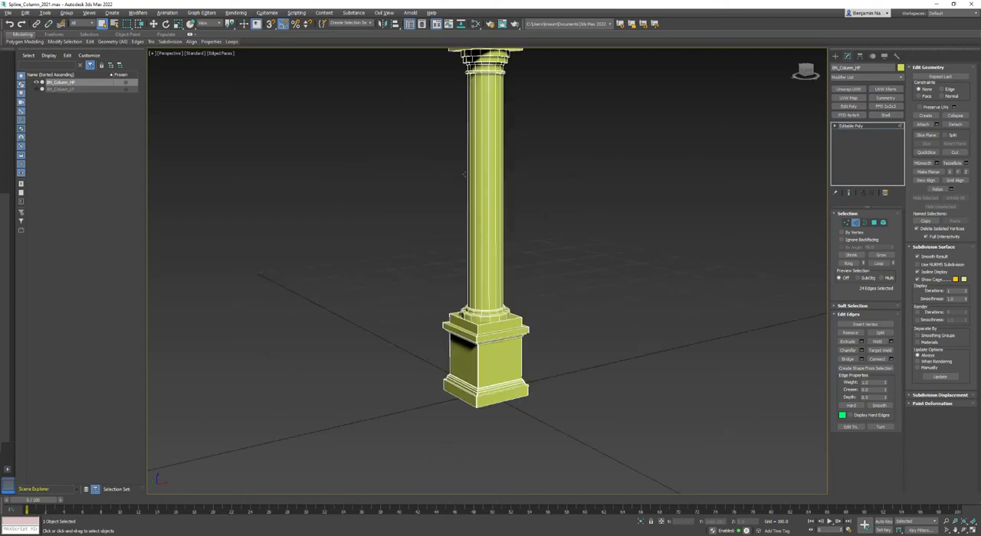
left_click(500, 154)
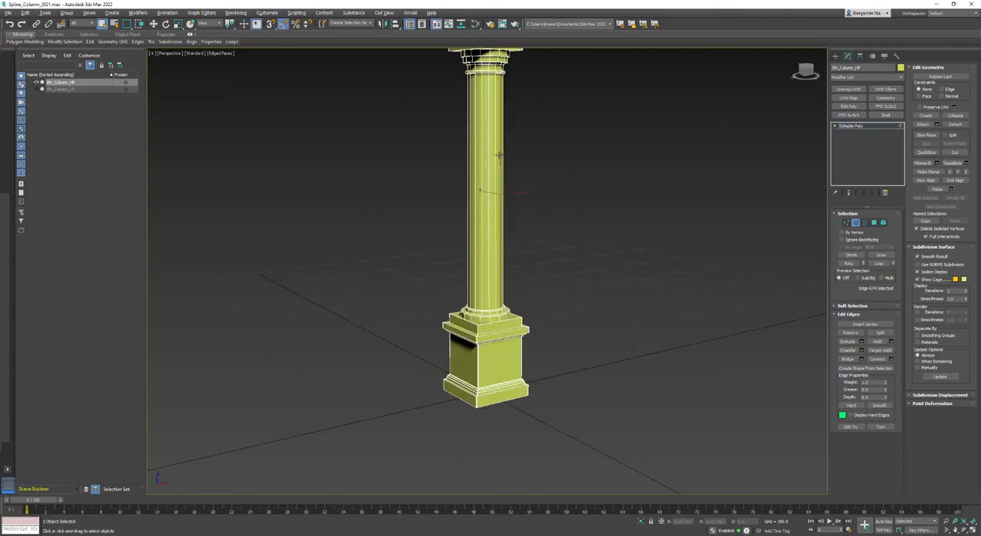
left_click(849, 263)
left_click(878, 359)
scroll(483, 303, "up", 5)
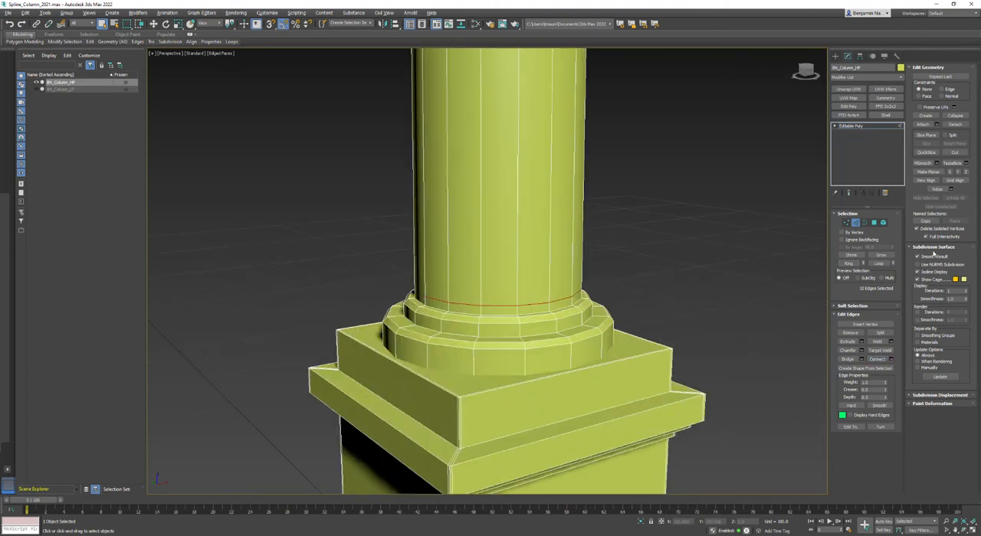
Toggle NURMS subdivision to compare the shaft's smoothing, undo the shaft connection and clear the selection
left_click(930, 265)
left_click(930, 266)
left_click(929, 265)
left_click(929, 265)
left_click(930, 265)
key("ctrl+z")
key("ctrl+z")
key("ctrl+z")
key("ctrl+z")
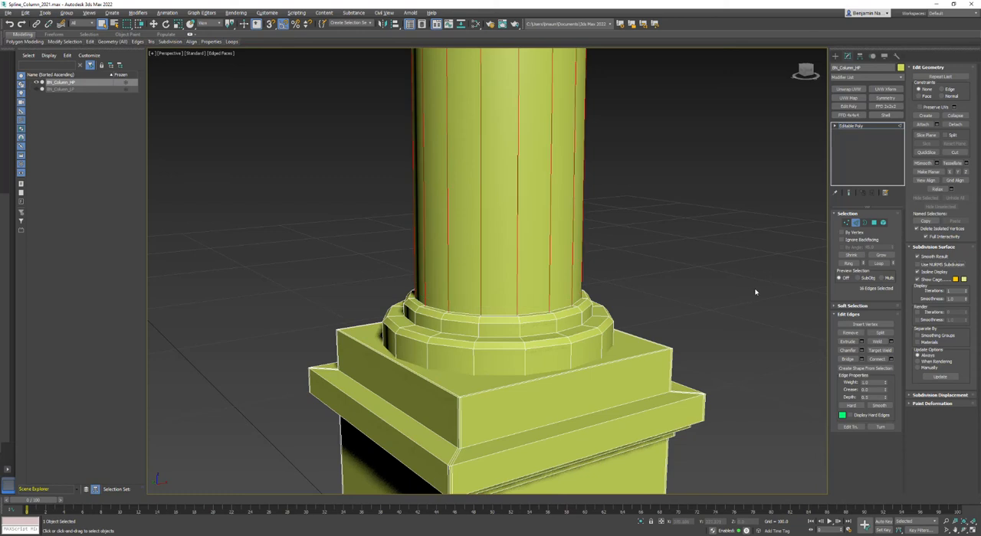
left_click(737, 348)
Select the full edge loop running down the front vertical corner of the column's square base
scroll(744, 337, "down", 10)
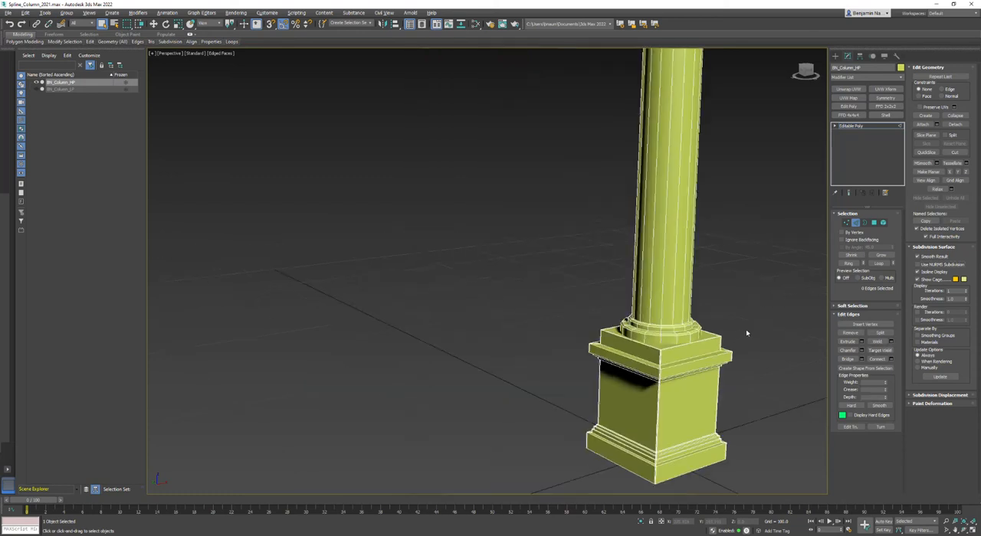
scroll(574, 357, "up", 8)
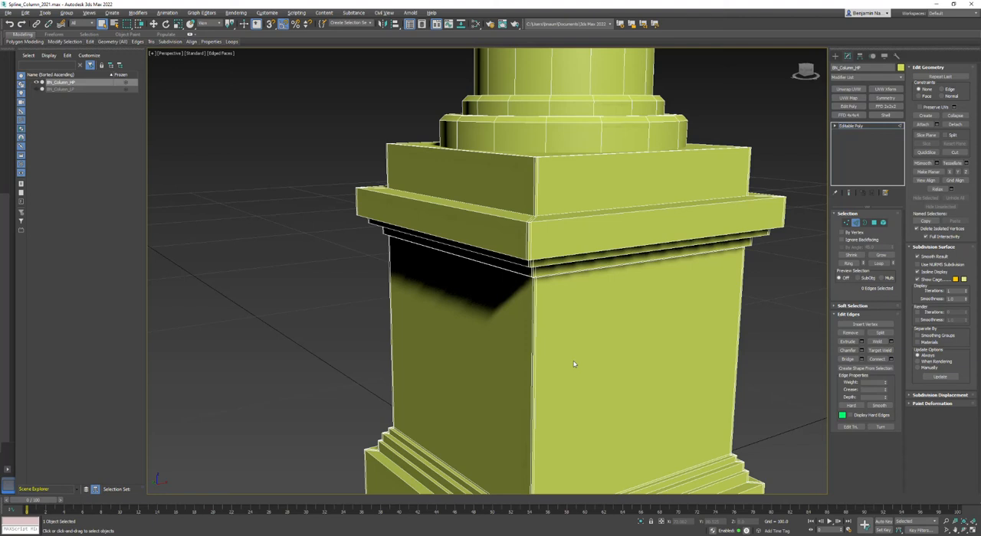
left_click(535, 181)
scroll(536, 162, "up", 3)
middle_click_drag(493, 223, 500, 253, "alt")
left_click(881, 263)
middle_click_drag(531, 344, 469, 188)
scroll(448, 233, "down", 2)
middle_click_drag(444, 239, 463, 379, "alt")
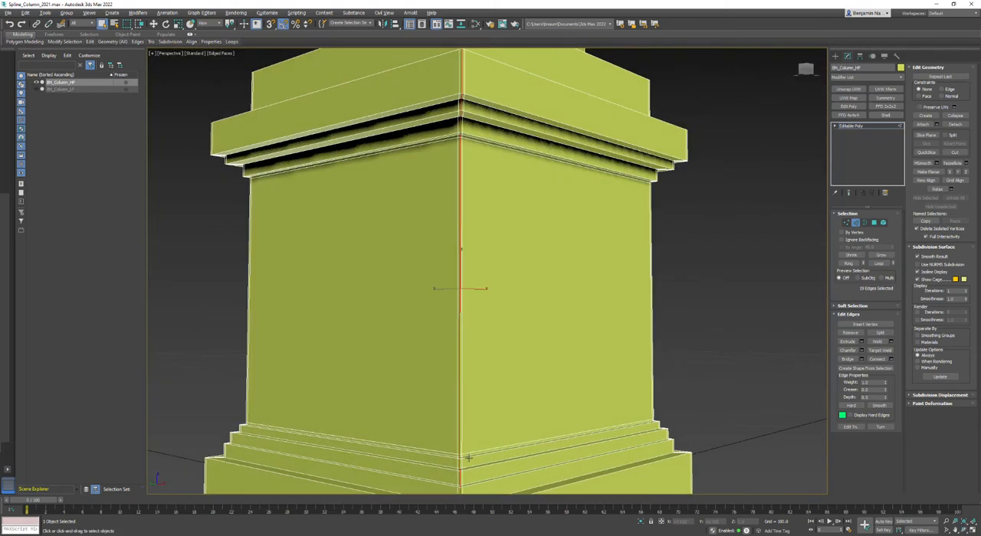
Deselect the corner segments along the base's main block, keeping only those on the mouldings above and below it
scroll(467, 457, "up", 5)
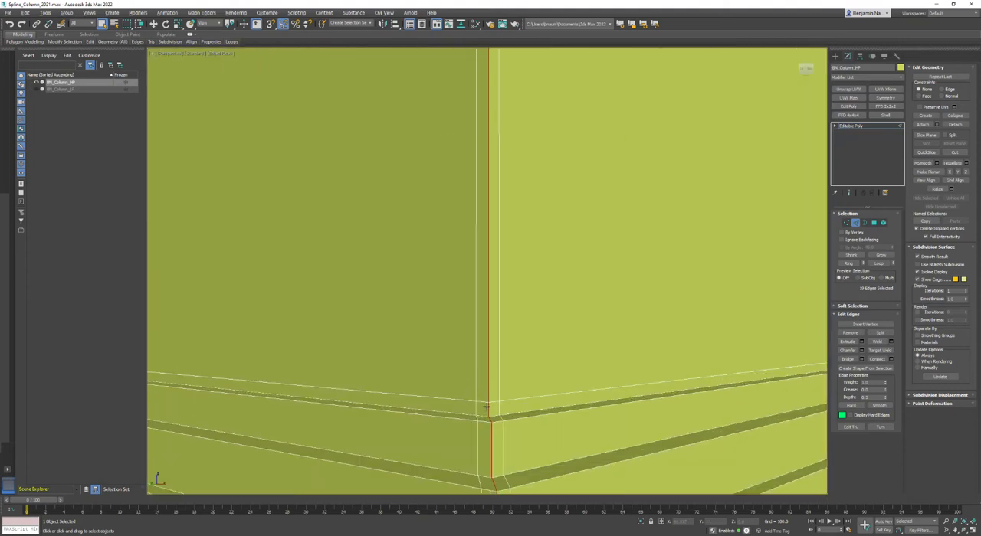
scroll(493, 181, "up", 5)
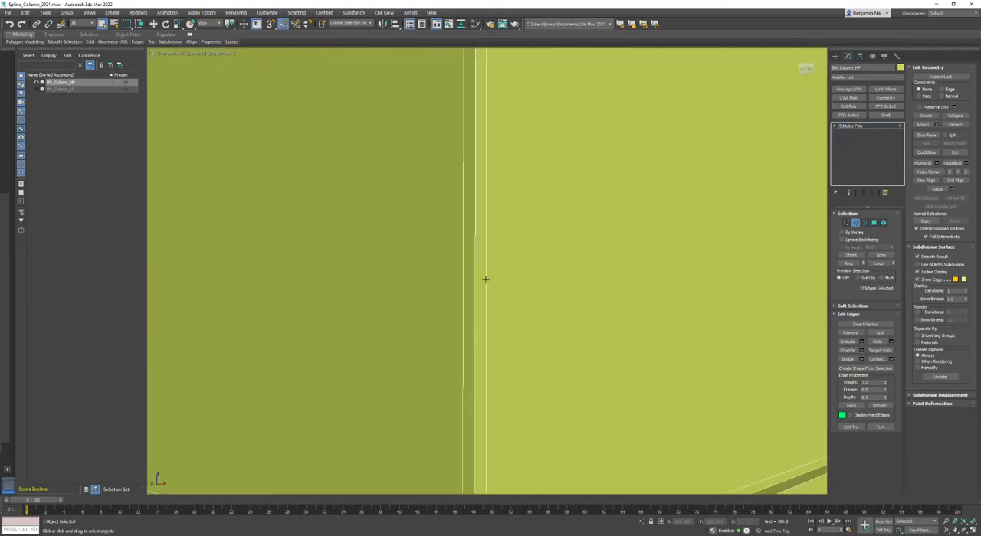
scroll(479, 153, "down", 5)
middle_click_drag(479, 154, 480, 256)
scroll(462, 186, "up", 4)
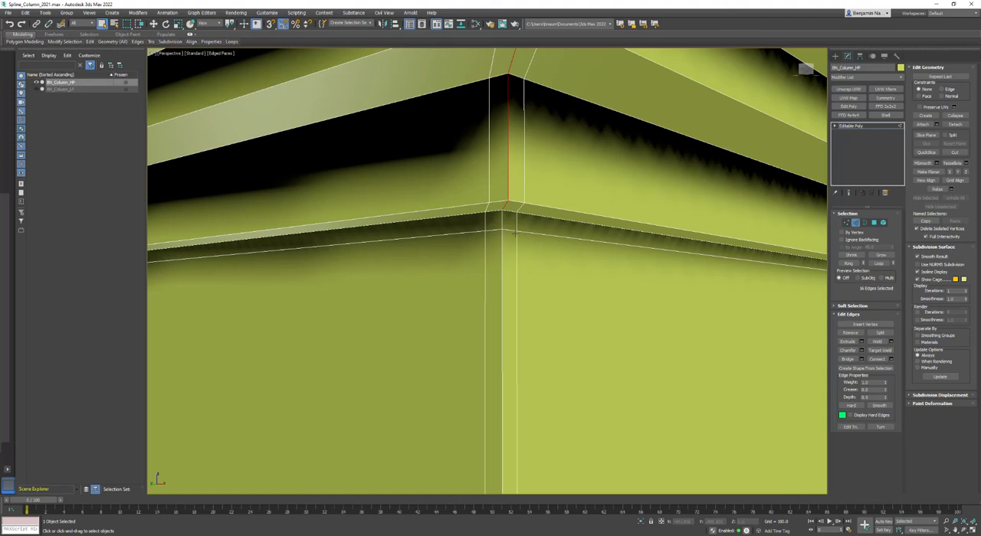
Check the remaining corner edge selection on the base's mouldings and briefly preview NURMS subdivision there
scroll(526, 234, "down", 2)
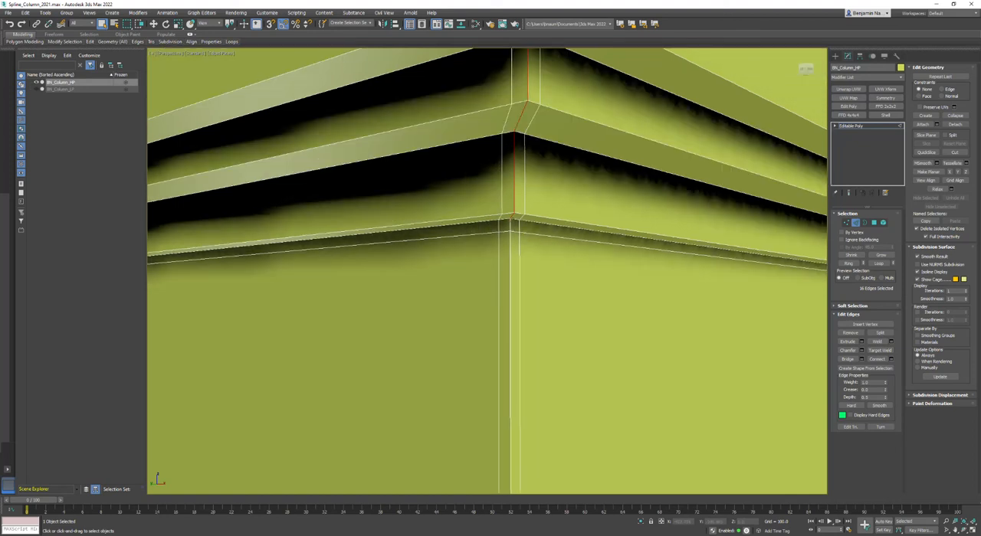
scroll(503, 237, "down", 6)
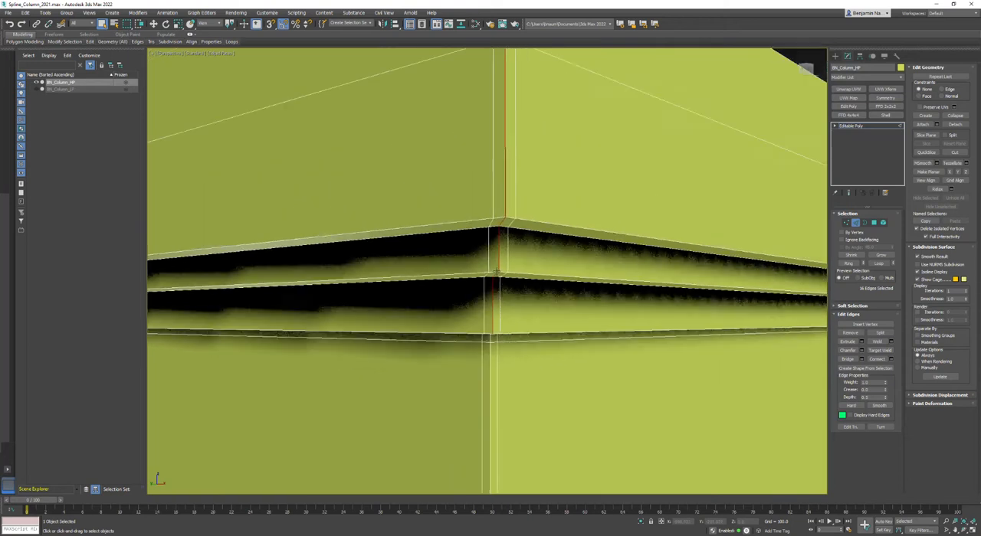
scroll(505, 268, "up", 1)
middle_click_drag(506, 268, 550, 116)
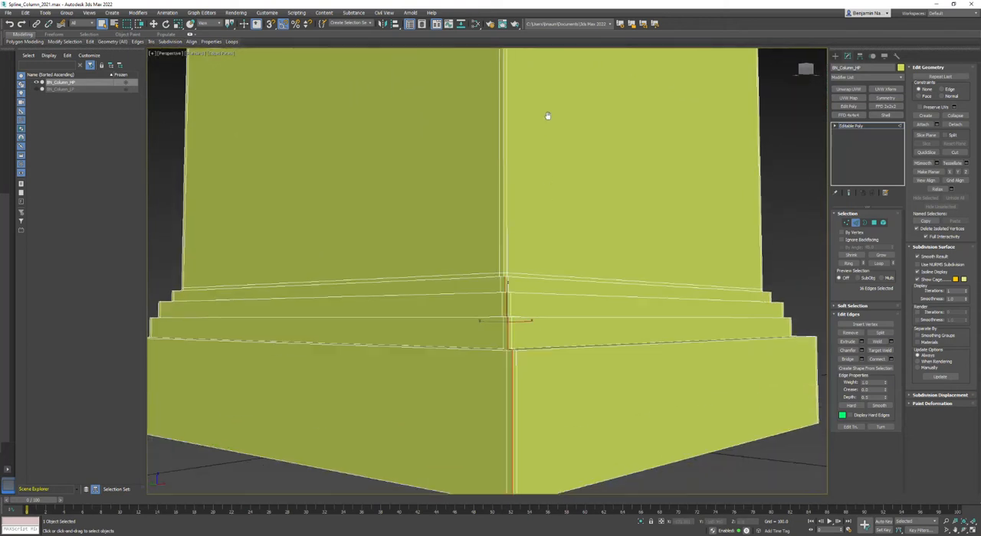
middle_click_drag(537, 180, 540, 243)
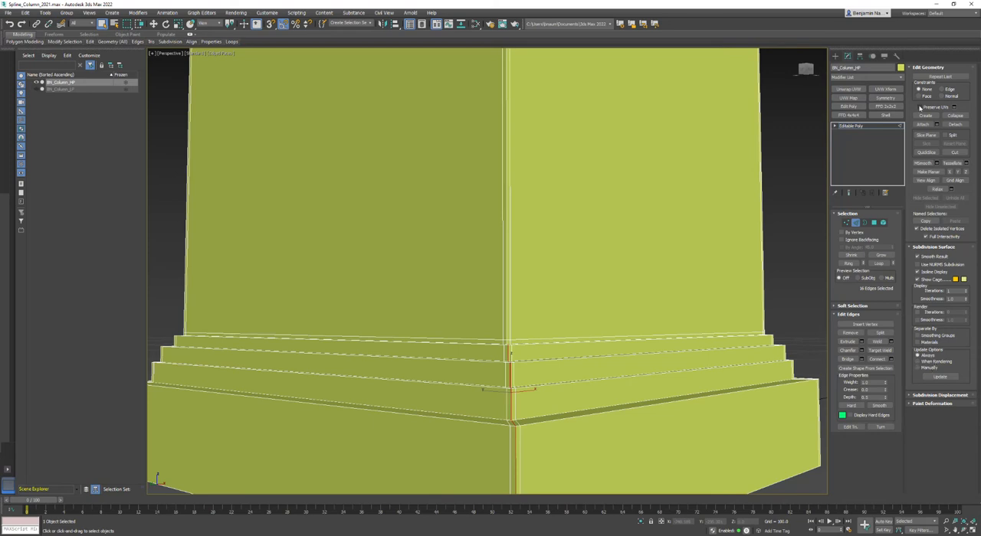
left_click(917, 265)
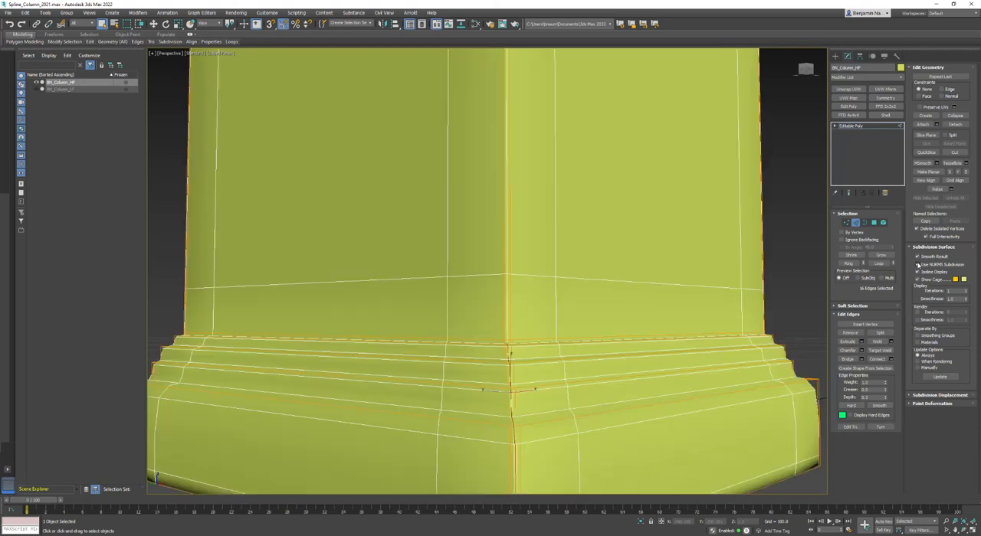
left_click(917, 264)
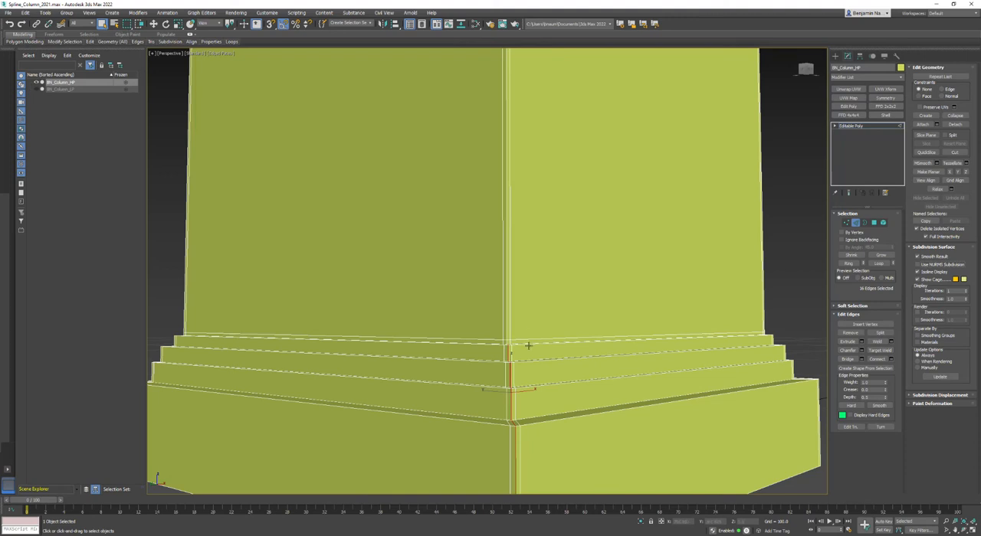
Extend the moulding corner edges to a ring and connect them with two segments, adjusting the pinch to hug the borders
left_click(848, 263)
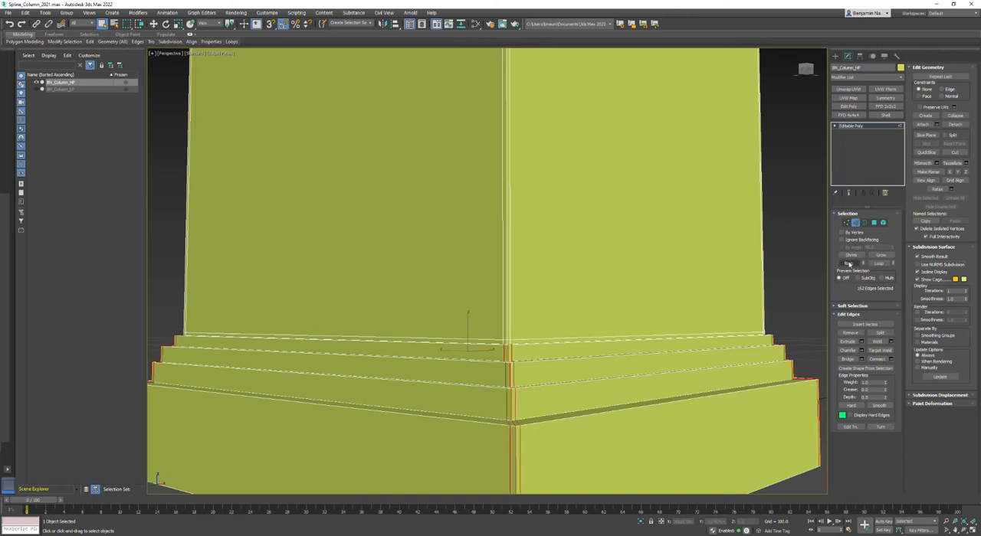
left_click(891, 361)
scroll(559, 430, "up", 5)
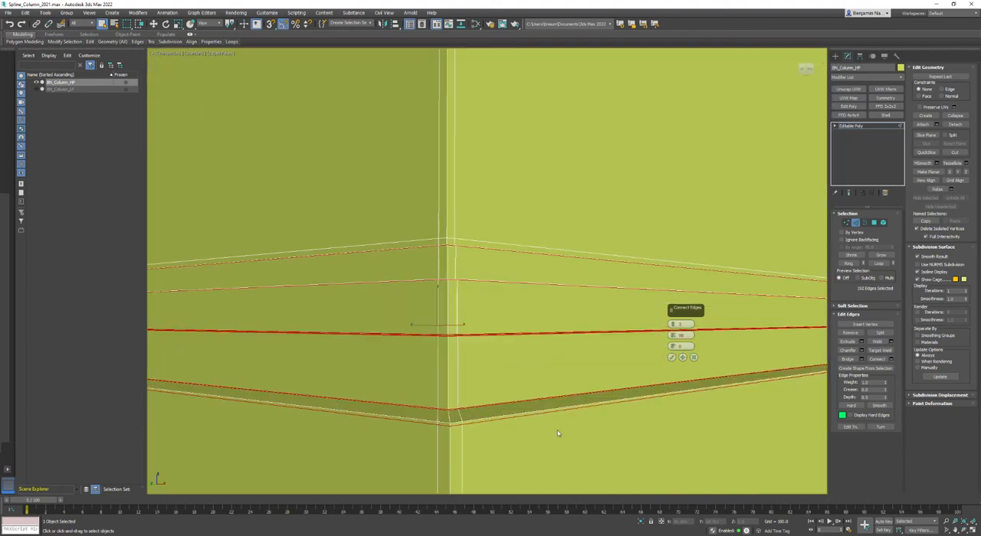
middle_click_drag(578, 432, 550, 246)
scroll(549, 246, "down", 5)
middle_click_drag(509, 287, 524, 351, "alt")
scroll(582, 405, "up", 8)
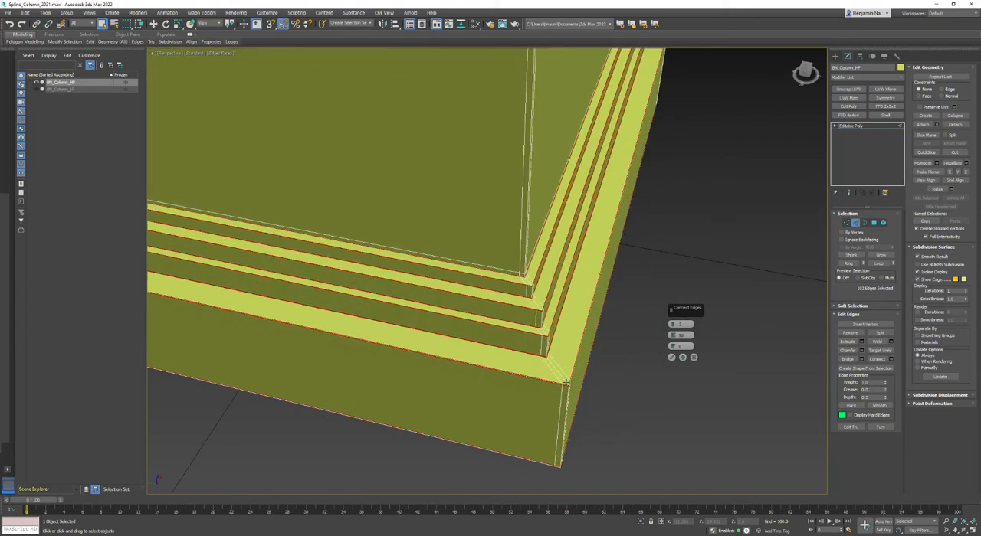
left_click_drag(687, 336, 667, 346)
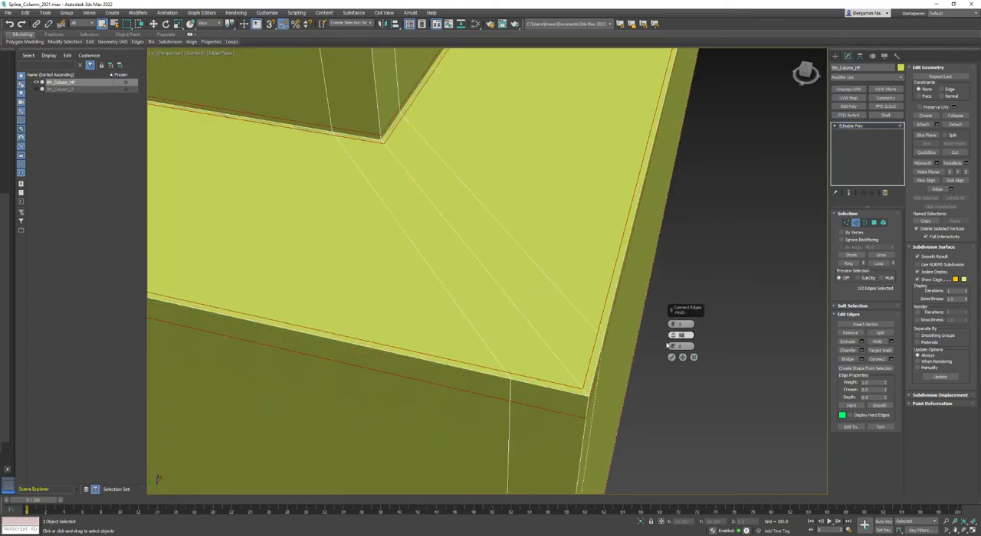
left_click(672, 357)
Clear the edge selection and preview the base under NURMS subdivision with the object deselected and the wireframe hidden
scroll(636, 359, "down", 5)
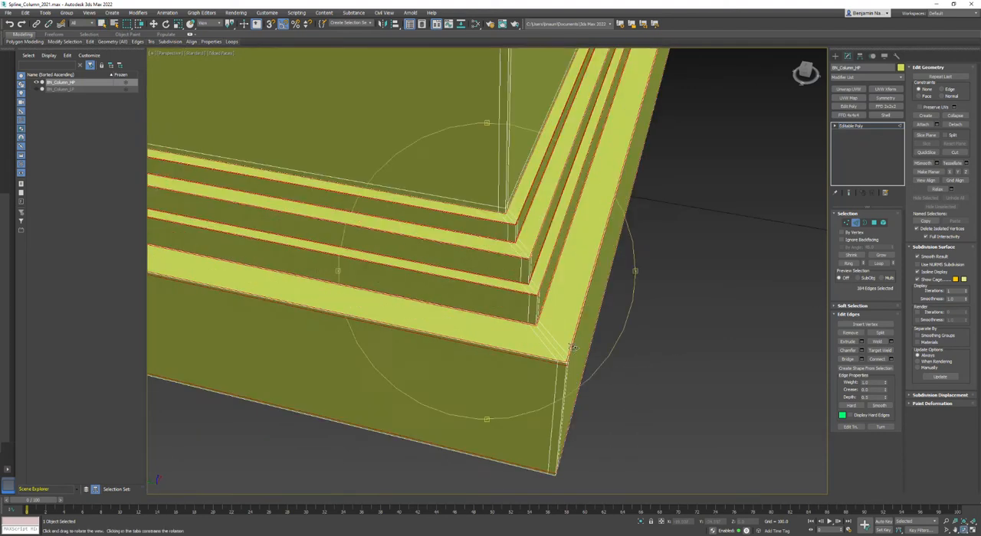
middle_click_drag(636, 359, 525, 327, "alt")
scroll(508, 138, "down", 5)
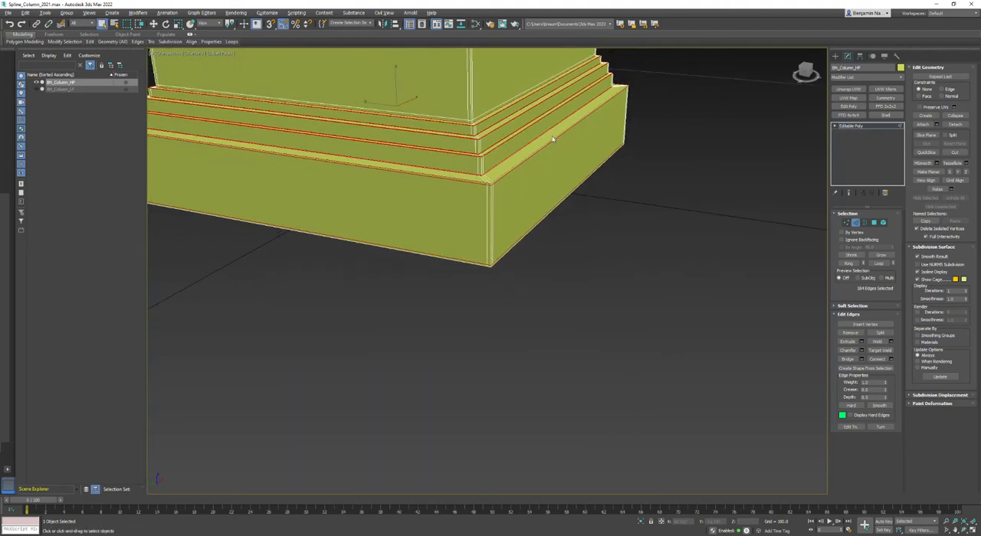
middle_click_drag(604, 114, 570, 207)
left_click(677, 230)
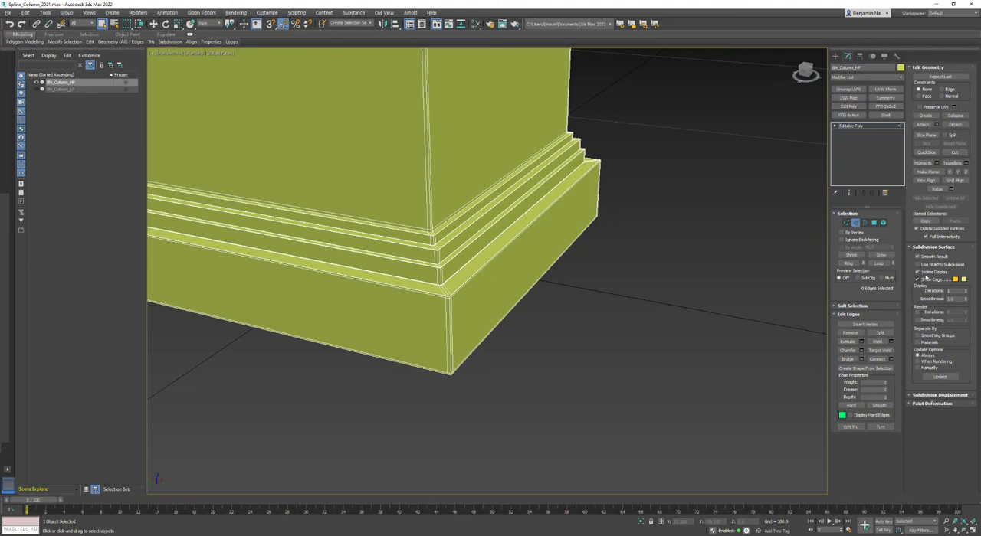
left_click(917, 265)
scroll(563, 236, "up", 3)
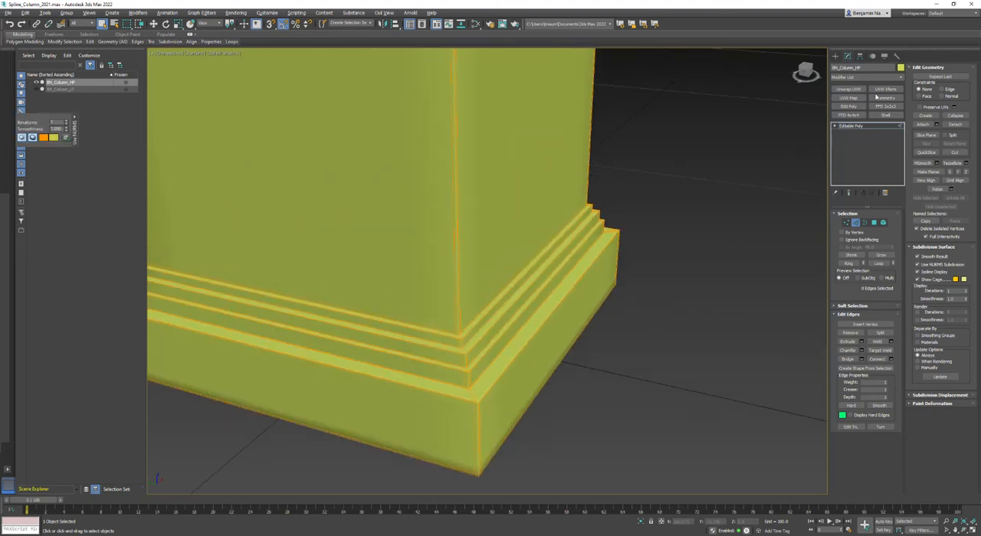
left_click(836, 56)
left_click(769, 172)
scroll(515, 264, "down", 3)
middle_click_drag(515, 253, 511, 324)
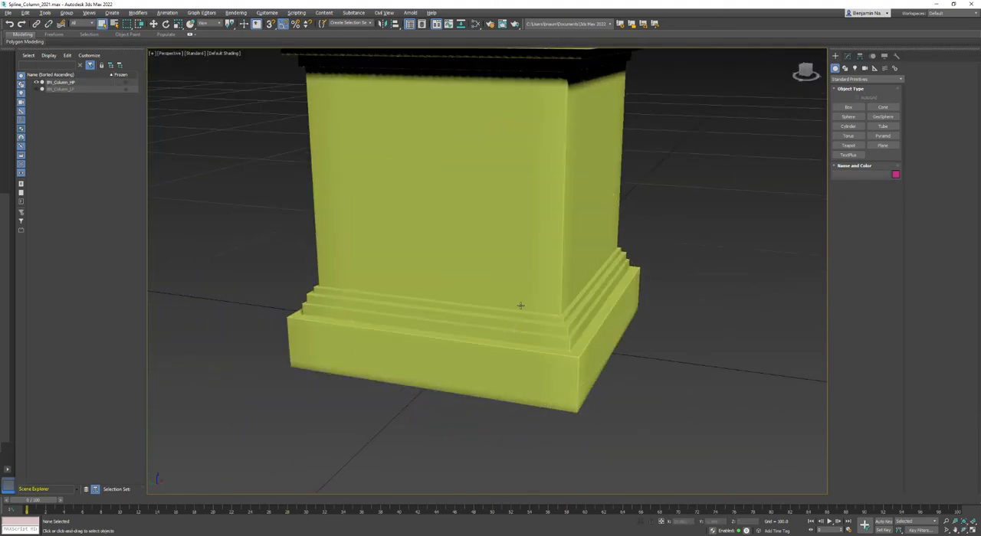
Reselect the high-poly column, inspect the upper base, turn off NURMS subdivision and show edged faces
left_click(526, 292)
middle_click_drag(526, 292, 626, 355, "alt")
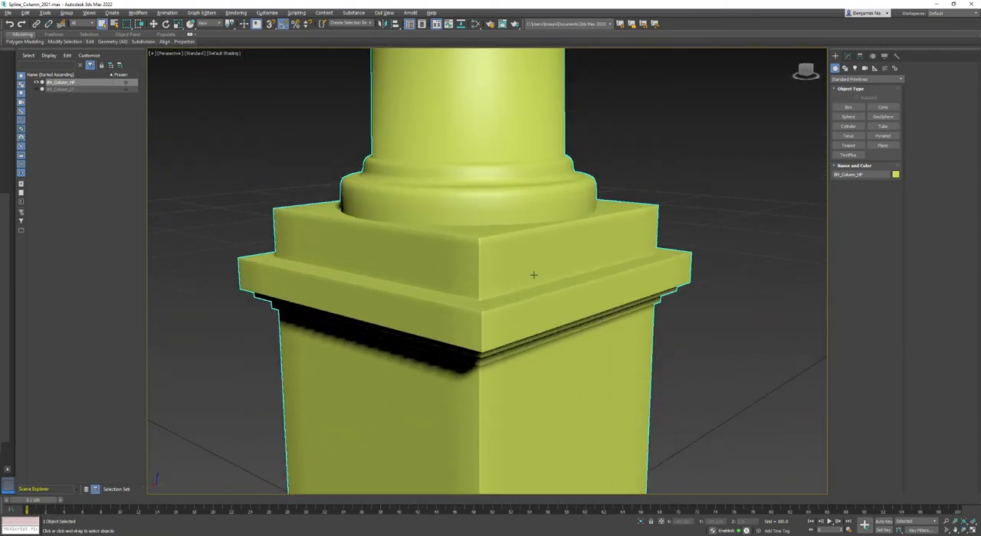
left_click(846, 56)
left_click(931, 85)
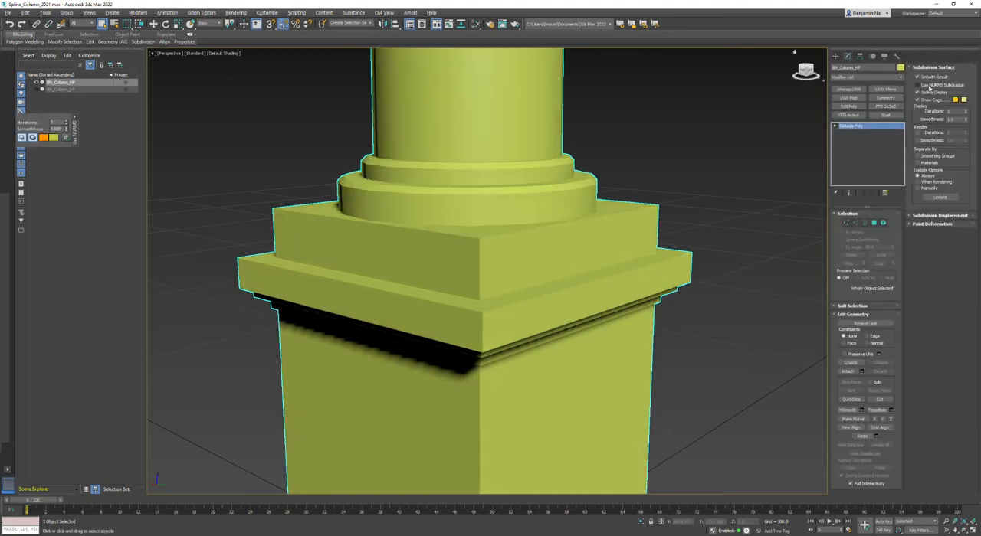
scroll(731, 258, "down", 4)
key("F4")
Select the vertical corner edge loop running down the capital's front corner in edge mode
middle_click_drag(706, 154, 595, 395)
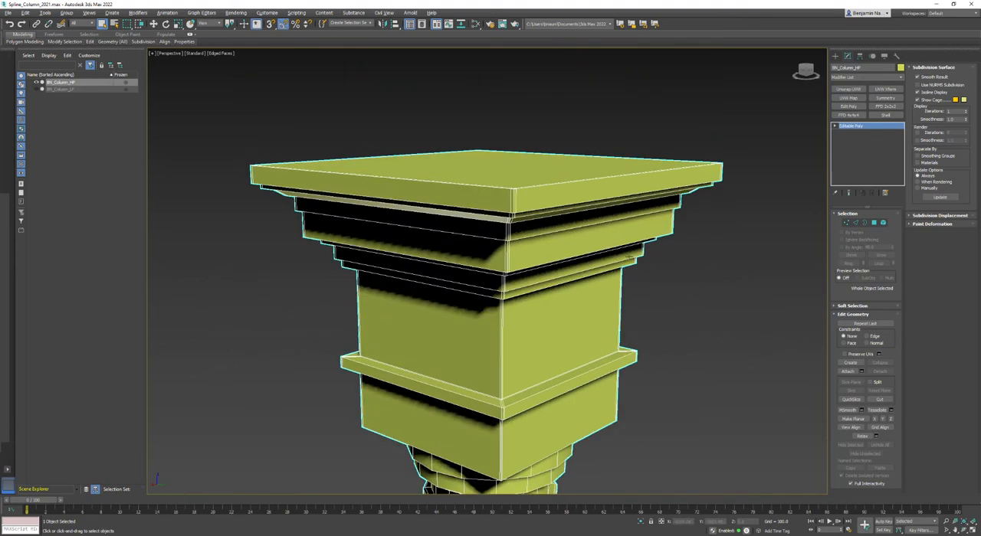
scroll(570, 222, "up", 3)
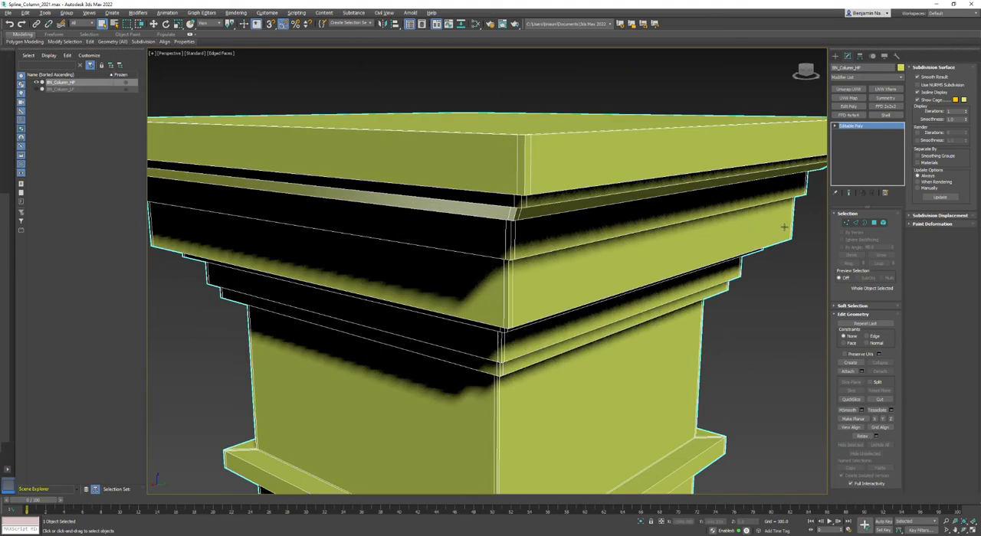
left_click(855, 222)
double_click(525, 163)
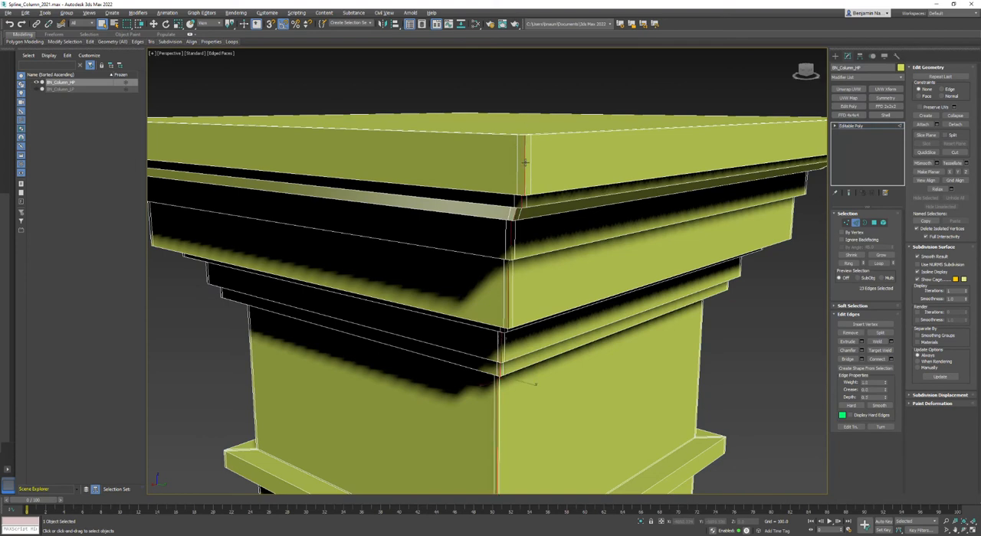
Remove the tall corner edge of the capital's plain upper block, above the projecting band, from the loop selection
scroll(531, 298, "down", 5)
middle_click_drag(532, 297, 493, 360, "alt")
scroll(493, 359, "up", 8)
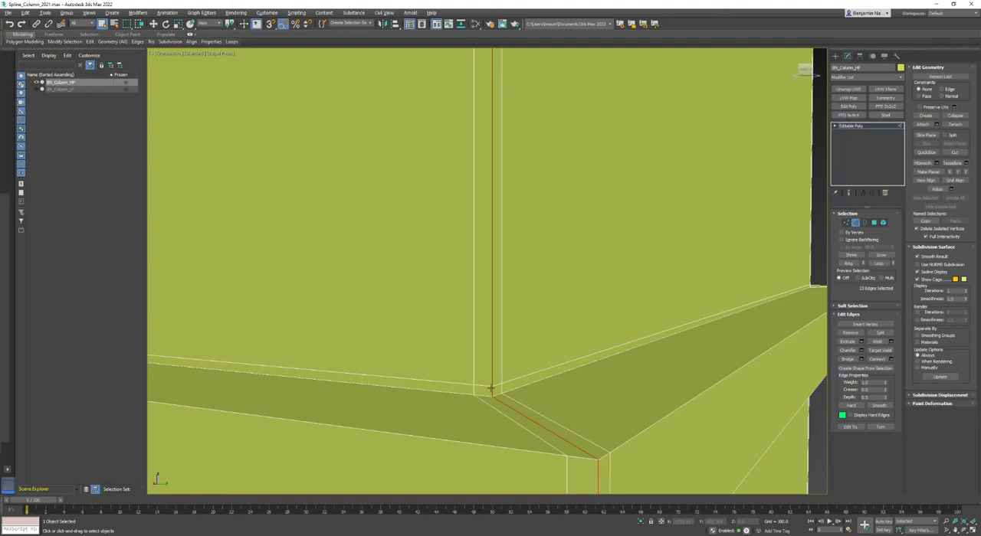
scroll(493, 359, "up", 10)
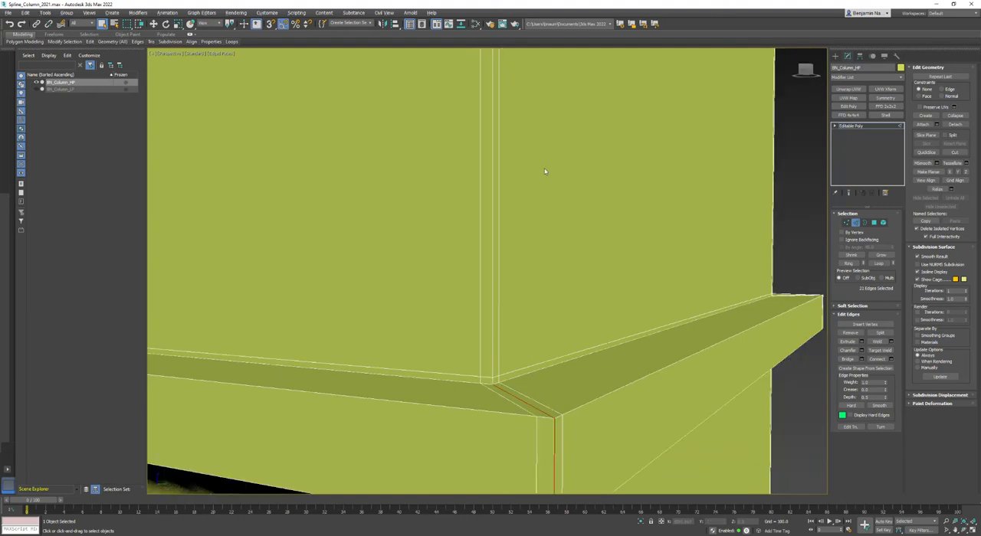
middle_click_drag(539, 187, 539, 261)
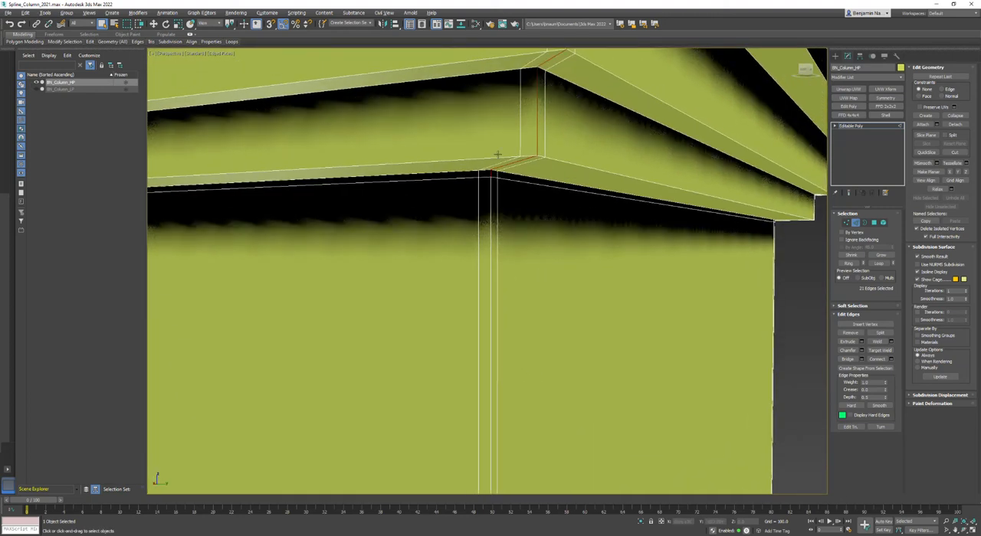
middle_click_drag(495, 180, 508, 254, "alt")
scroll(508, 253, "down", 6)
middle_click_drag(504, 294, 491, 261, "alt")
Extend the capital's corner edges to a ring, connect them with two pinched segments and clear the edge selection
left_click(847, 263)
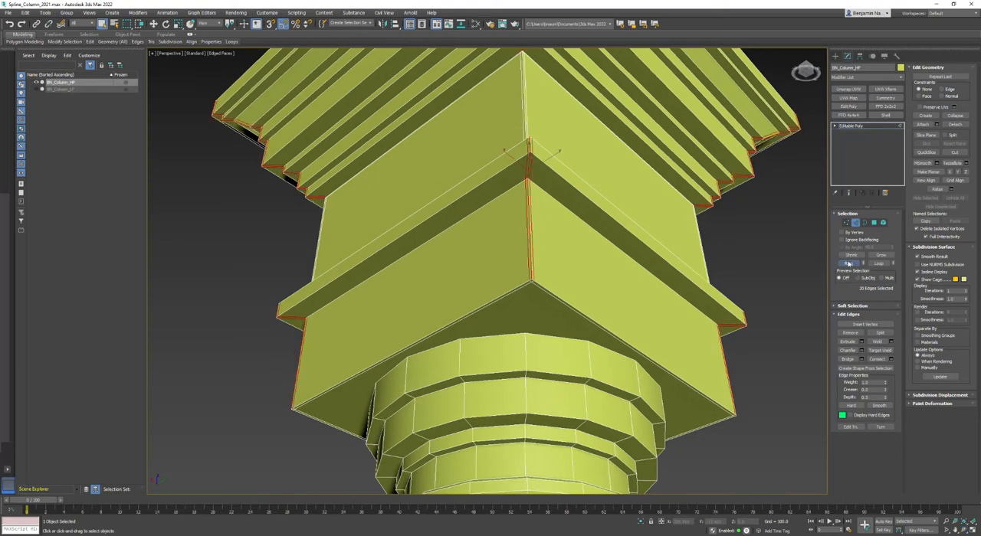
left_click(889, 360)
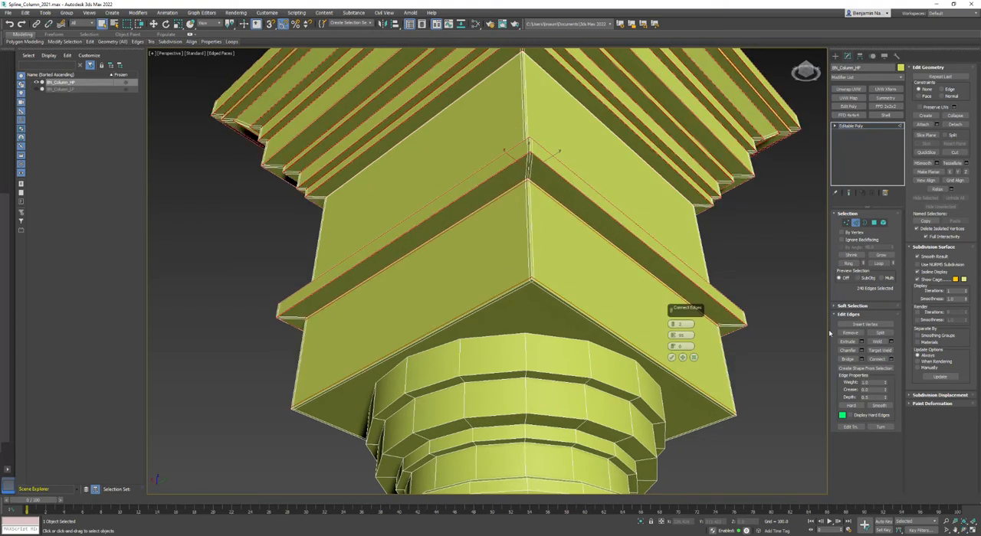
left_click(672, 357)
left_click(757, 364)
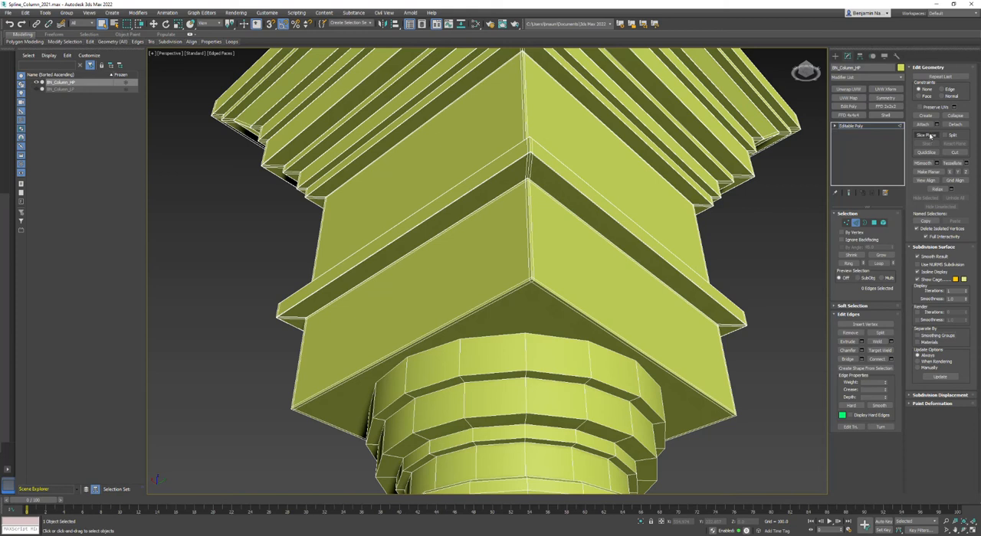
Preview the capital under NURMS subdivision without wireframe and inspect the sharpness of its mouldings and corners
left_click(919, 265)
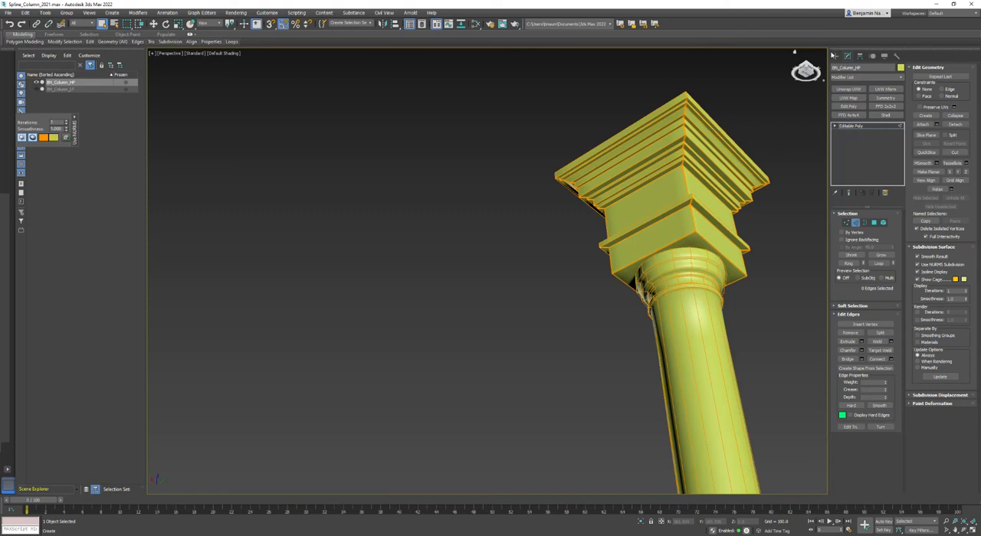
left_click(835, 56)
middle_click_drag(816, 305, 700, 325)
scroll(557, 225, "up", 4)
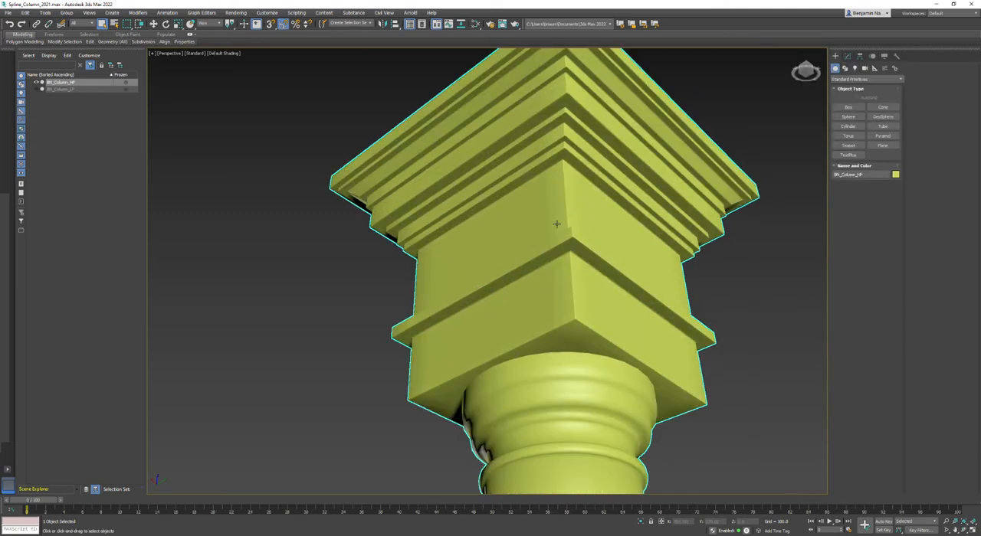
scroll(556, 224, "up", 3)
scroll(556, 224, "down", 6)
middle_click_drag(556, 223, 596, 253, "alt")
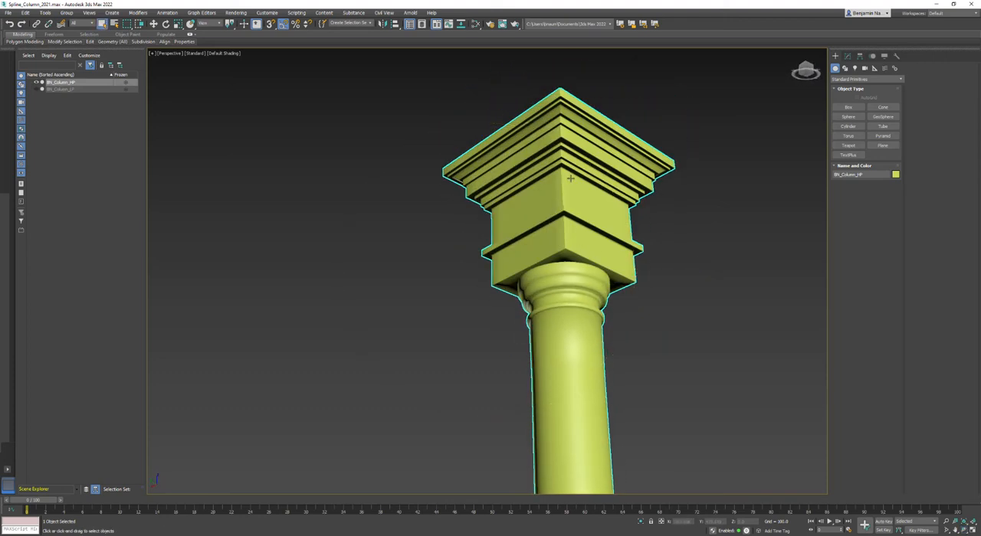
scroll(569, 177, "up", 3)
scroll(571, 257, "up", 3)
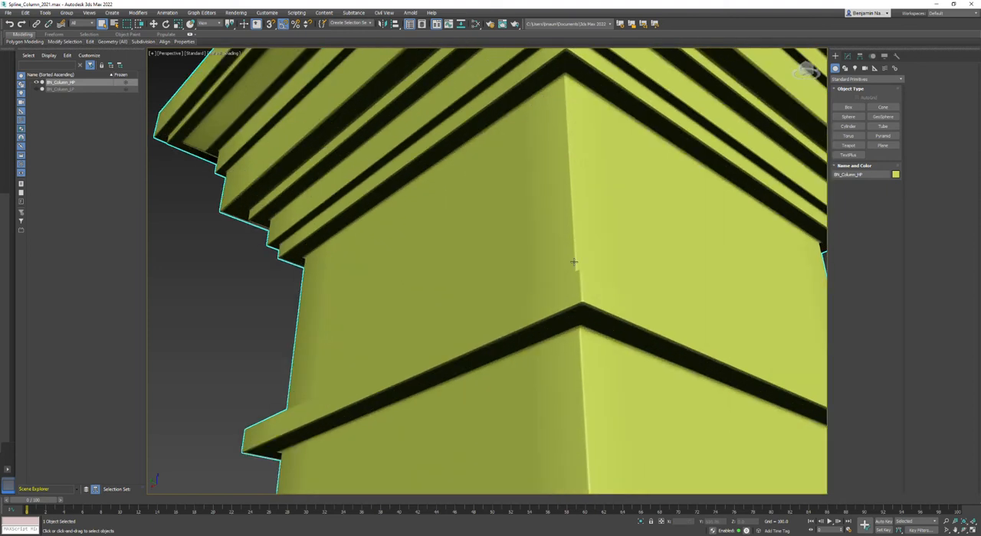
Show edged faces again and turn off NURMS subdivision on the high-poly column
key("F4")
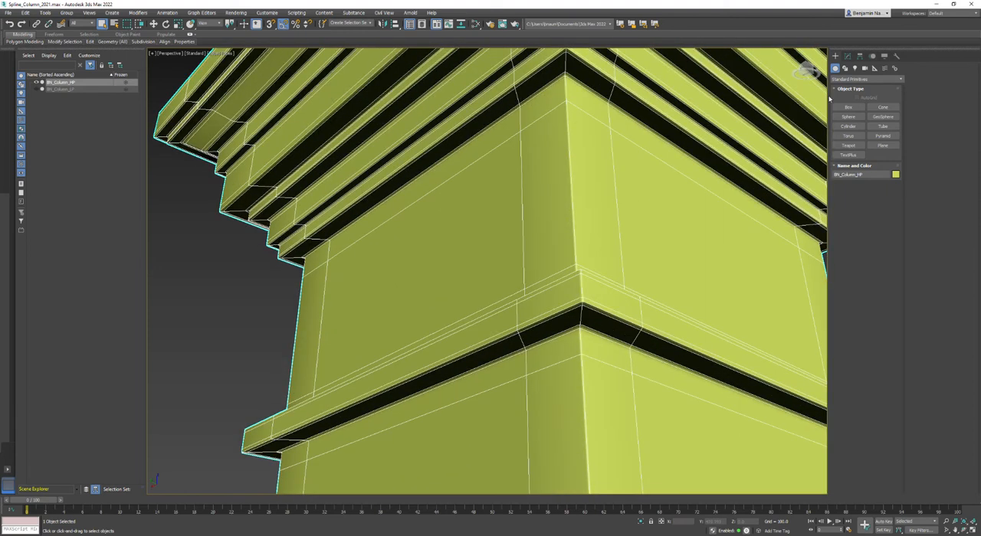
left_click(846, 56)
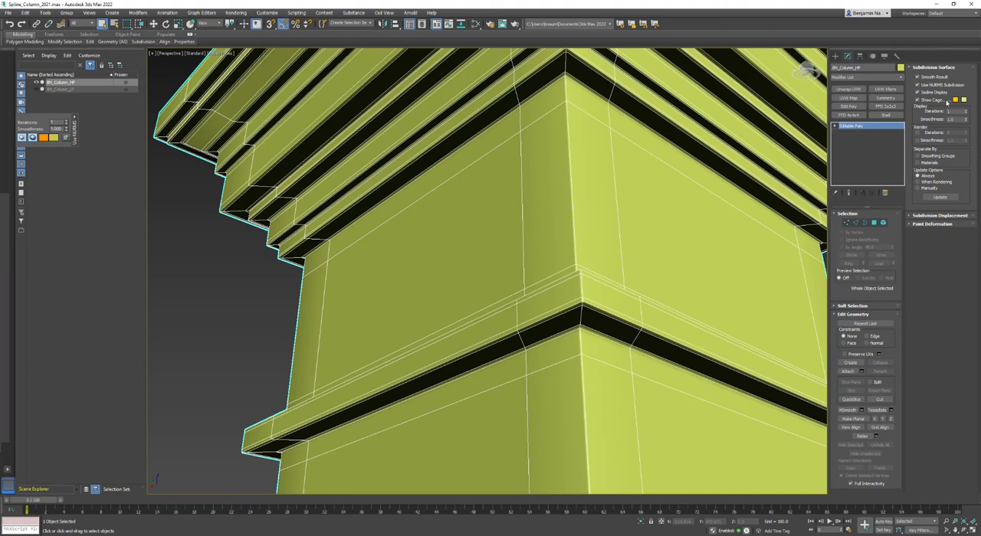
scroll(576, 335, "down", 5)
scroll(556, 395, "up", 5)
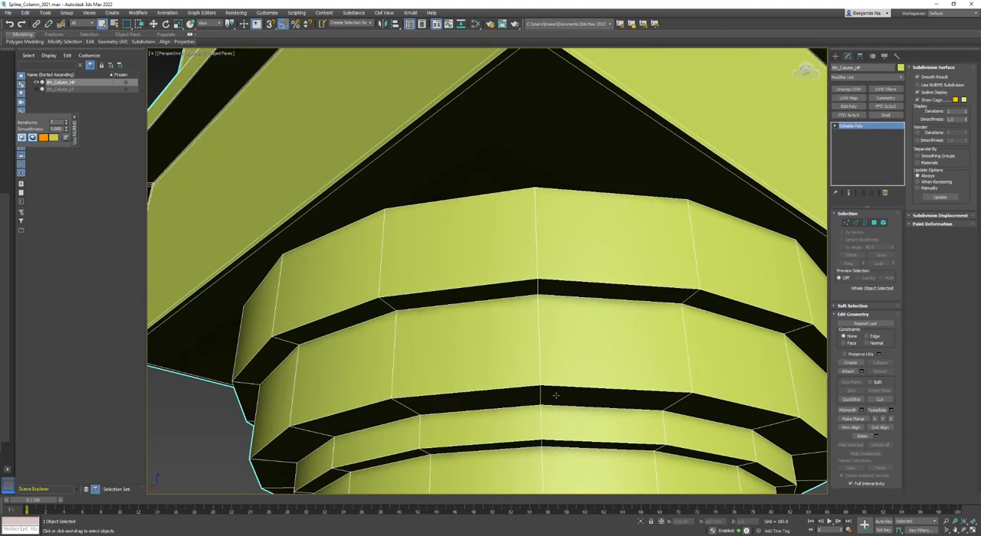
Select a vertical edge loop running through the round mouldings beneath the capital
left_click(856, 222)
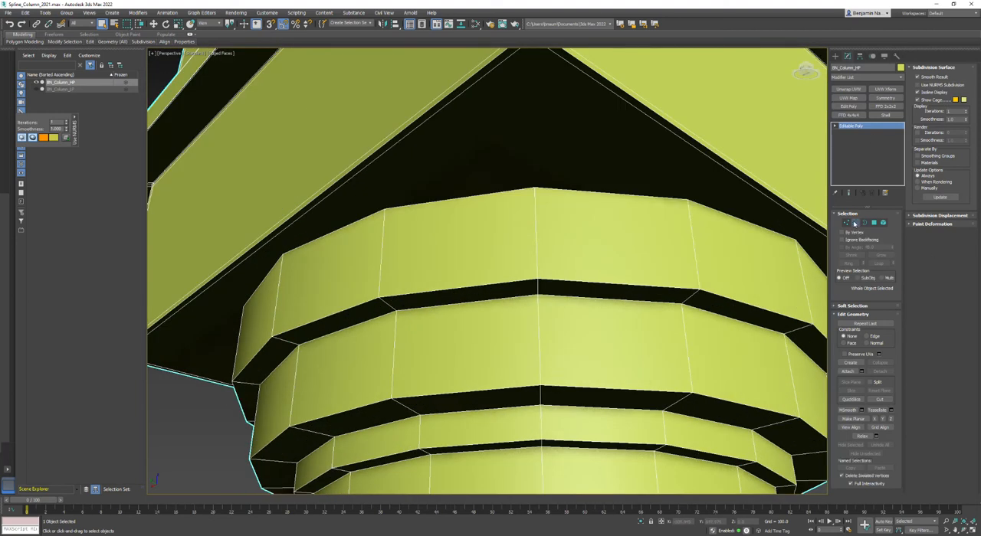
left_click(697, 266)
double_click(697, 266)
middle_click_drag(689, 440, 637, 294, "alt")
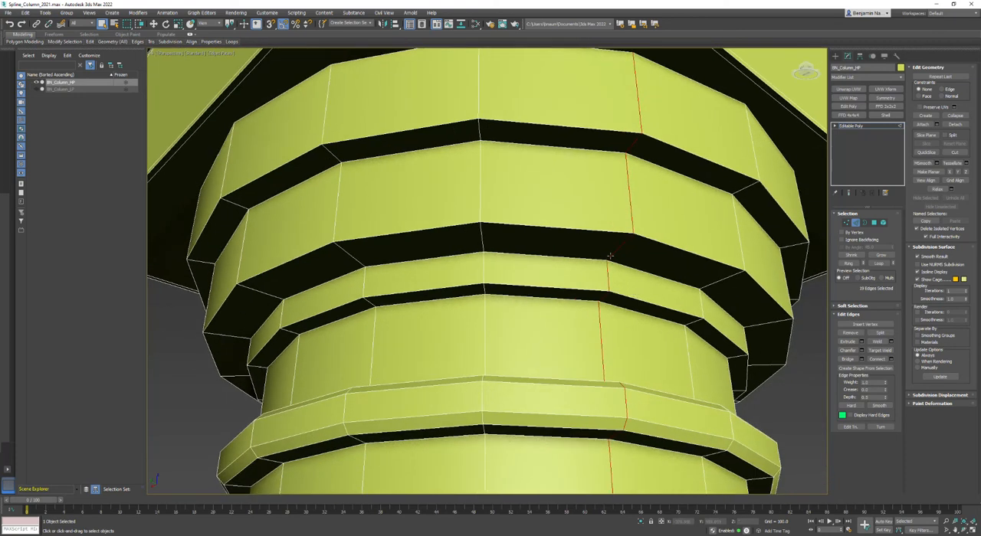
Remove the long shaft edge from the loop selection, keeping only the edges on the round mouldings
scroll(619, 245, "down", 10)
middle_click_drag(466, 397, 461, 230)
scroll(460, 227, "up", 5)
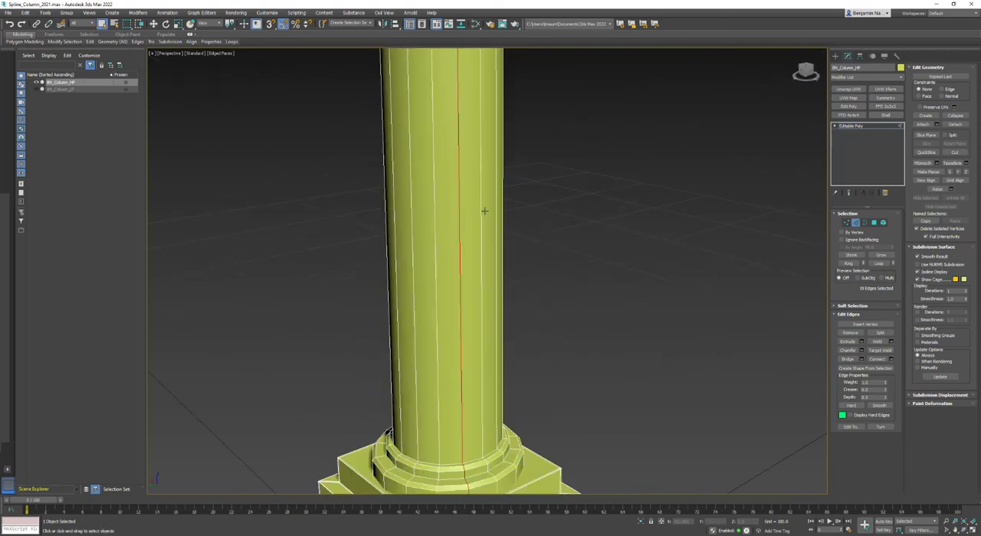
left_click(458, 226, "alt")
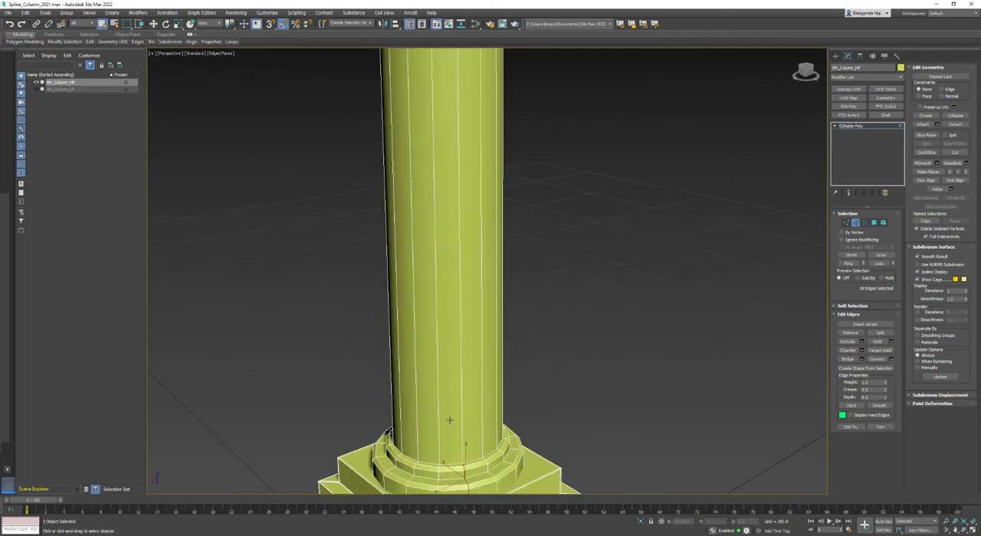
middle_click_drag(466, 404, 472, 350)
scroll(476, 363, "up", 4)
scroll(475, 358, "up", 3)
scroll(475, 355, "down", 8)
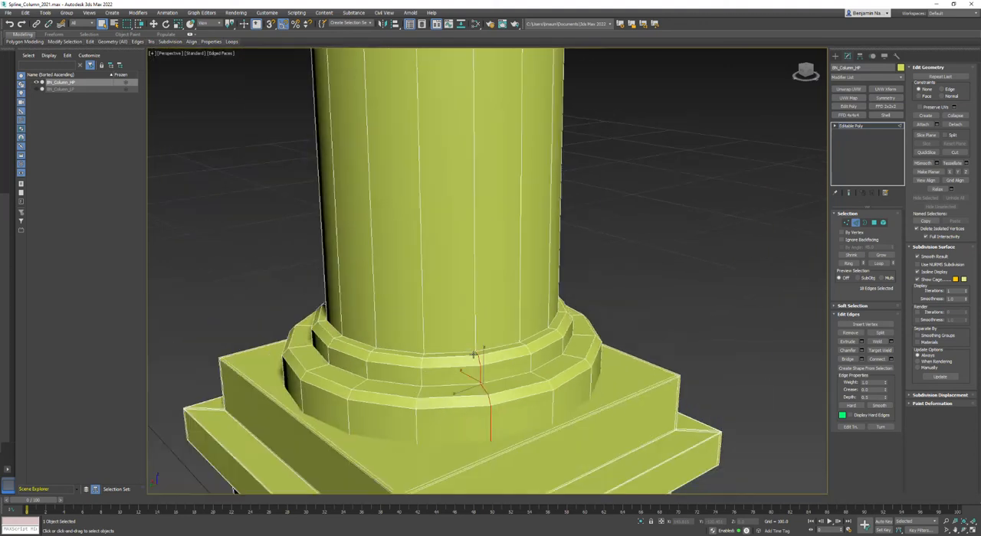
Extend the round moulding edges to a ring, connect them with two pinched segments and clear the edge selection
left_click(847, 263)
scroll(534, 397, "up", 5)
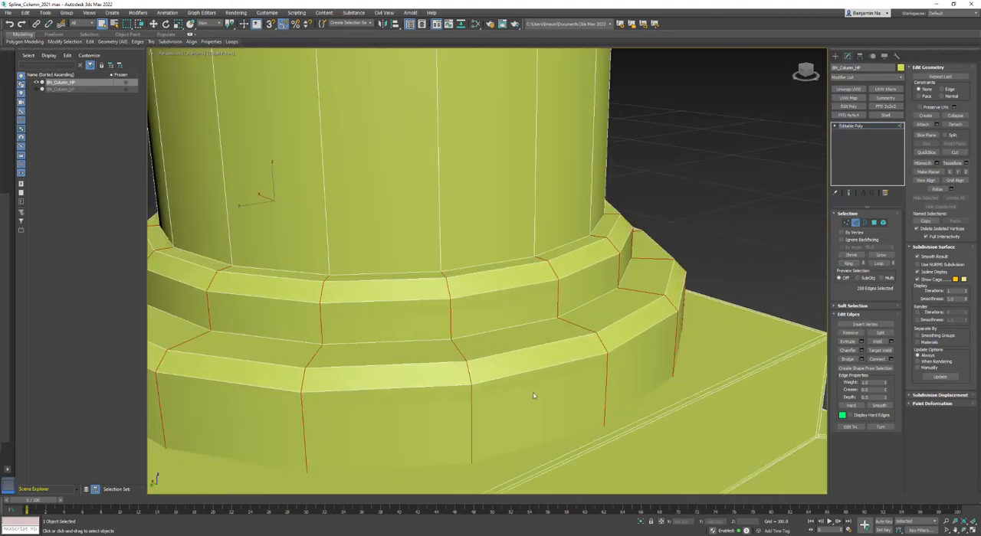
left_click(891, 359)
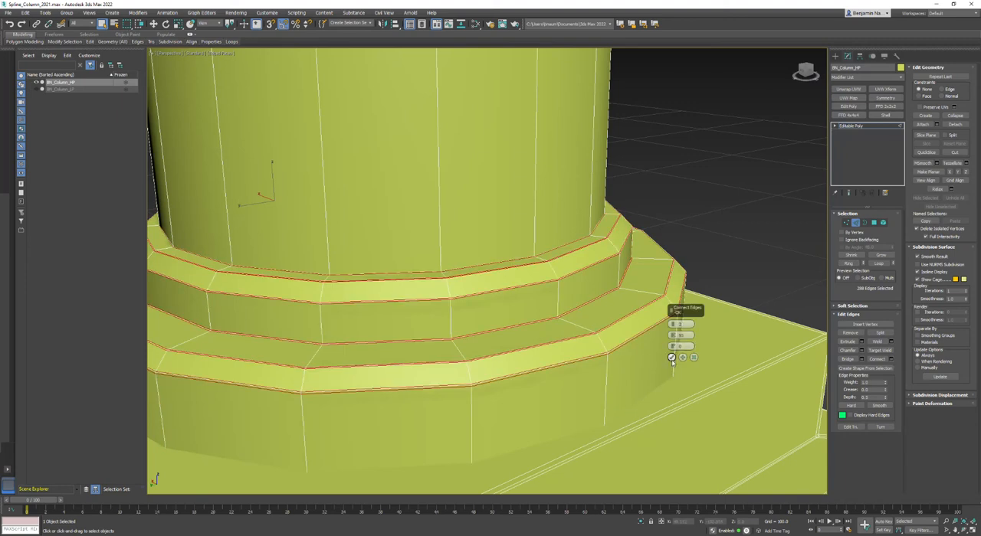
left_click(671, 357)
left_click(730, 280)
Preview the column under NURMS subdivision without wireframe, inspect the collar atop the shaft, and restore the unsmoothed edged-face display
scroll(731, 280, "down", 9)
middle_click_drag(762, 197, 648, 323)
left_click(926, 266)
key("F4")
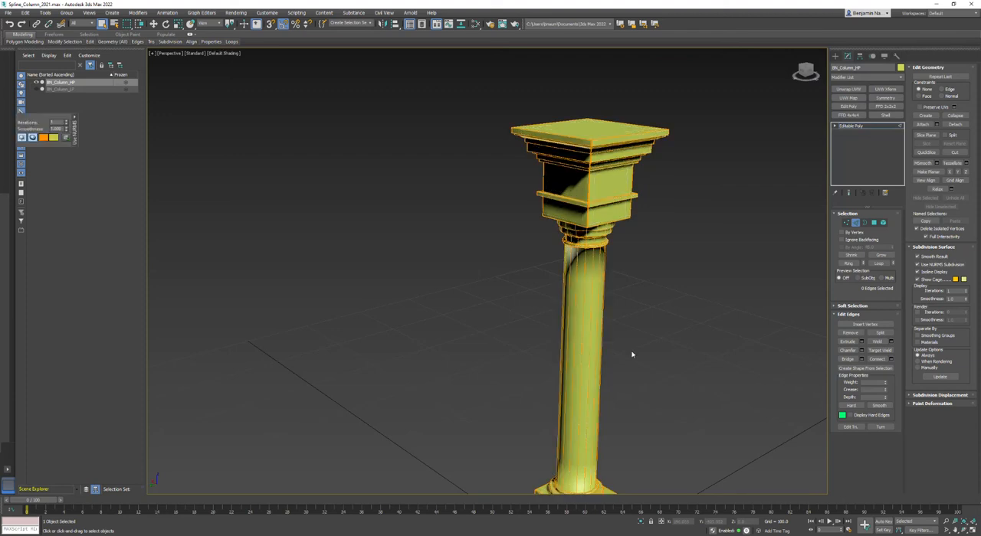
middle_click_drag(497, 368, 541, 316, "alt")
scroll(580, 241, "up", 7)
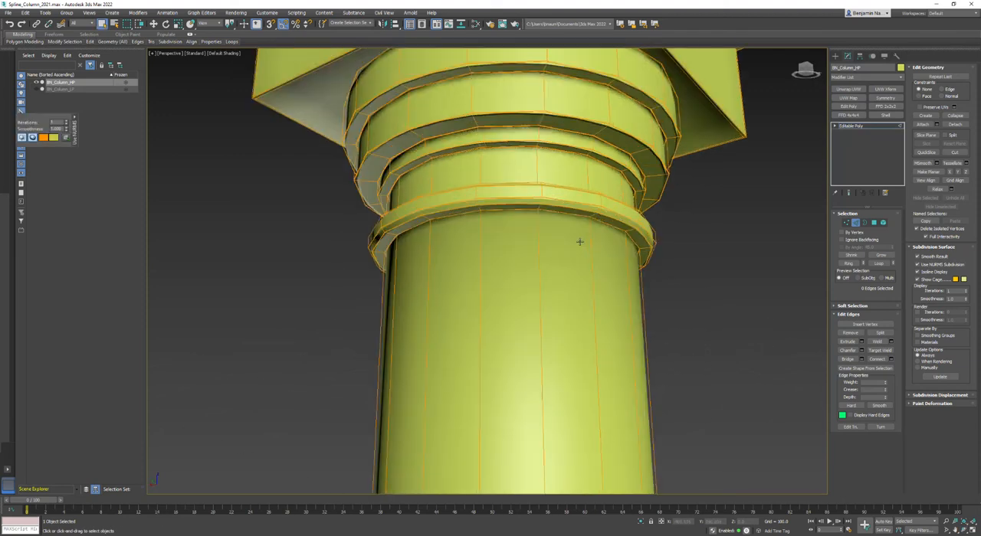
scroll(628, 238, "up", 5)
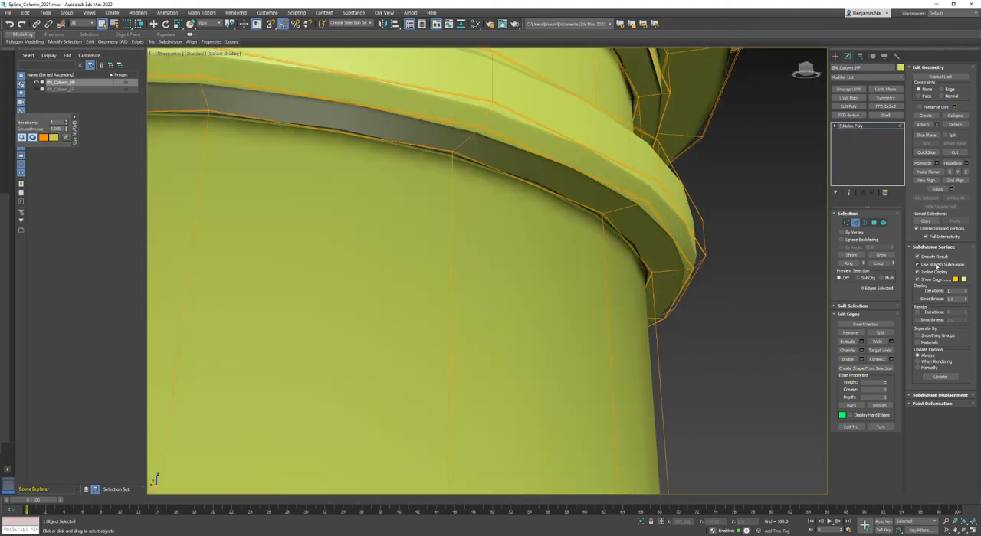
left_click(936, 266)
key("F4")
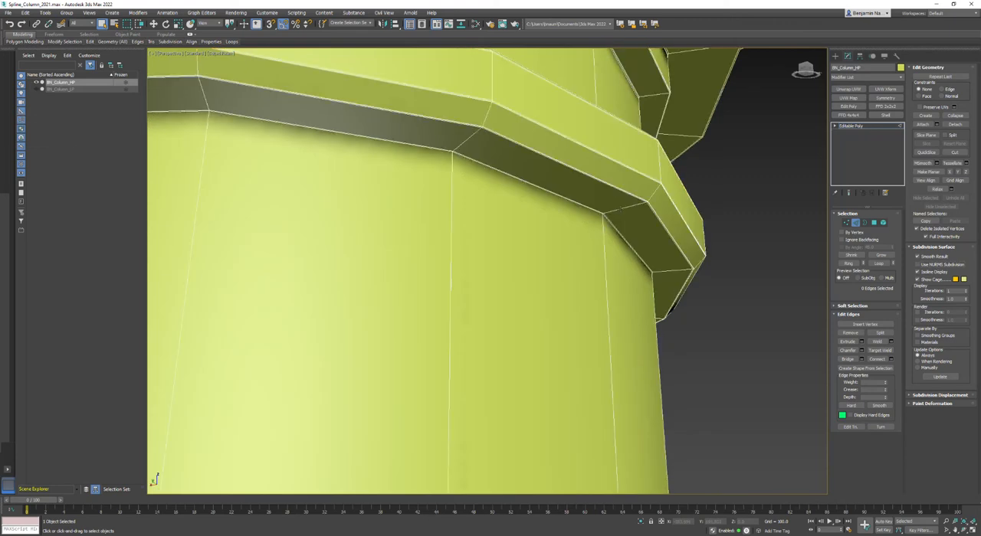
scroll(618, 219, "up", 4)
scroll(568, 220, "up", 2)
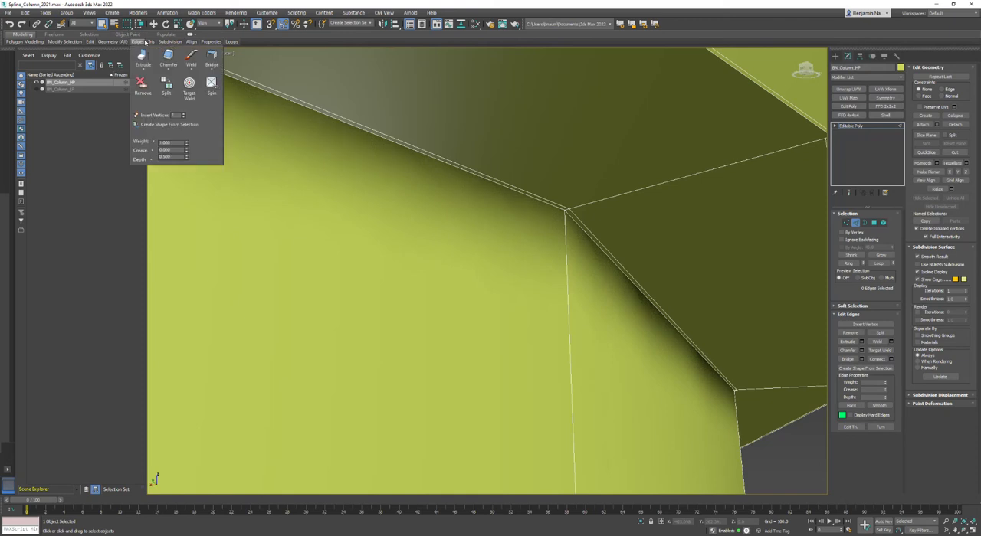
mouse_move(94, 46)
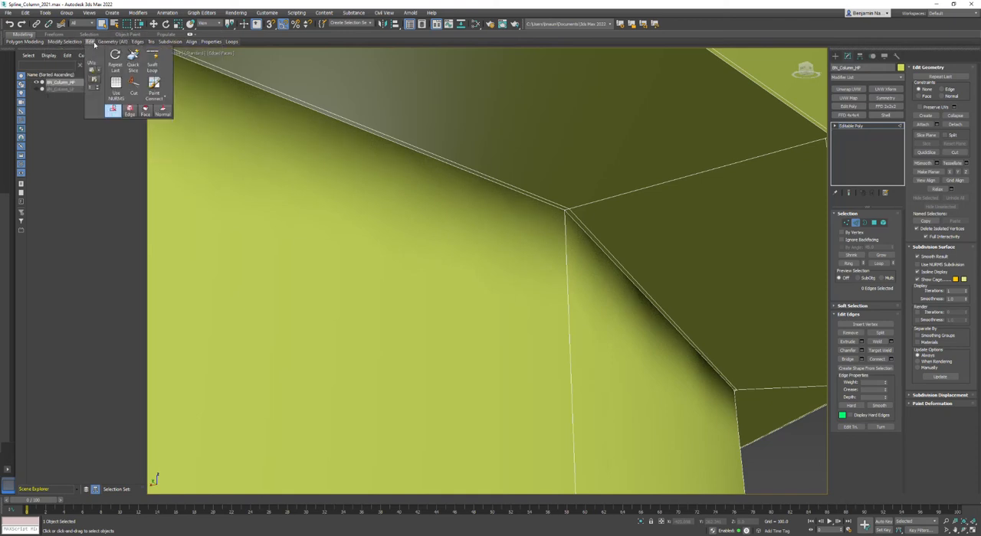
left_click(153, 60)
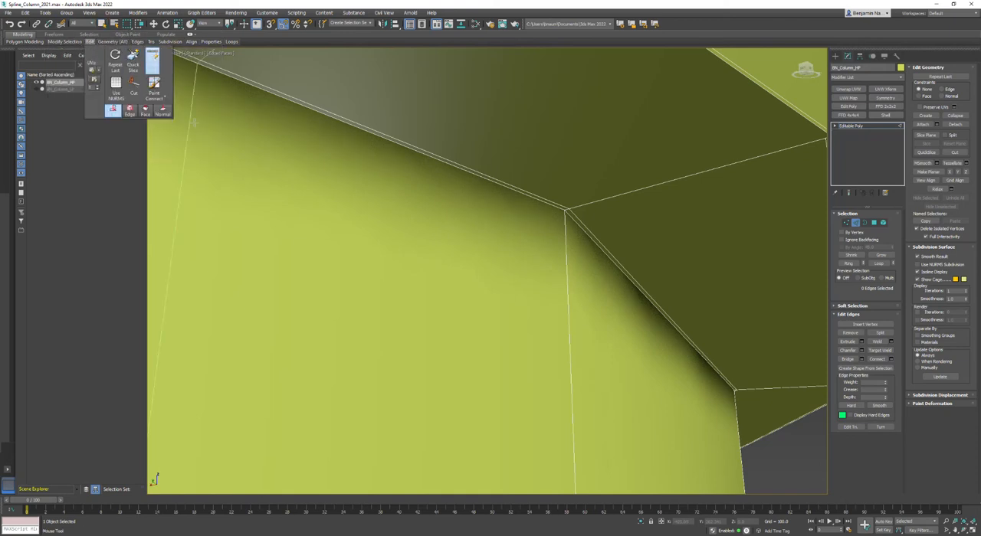
right_click(561, 225)
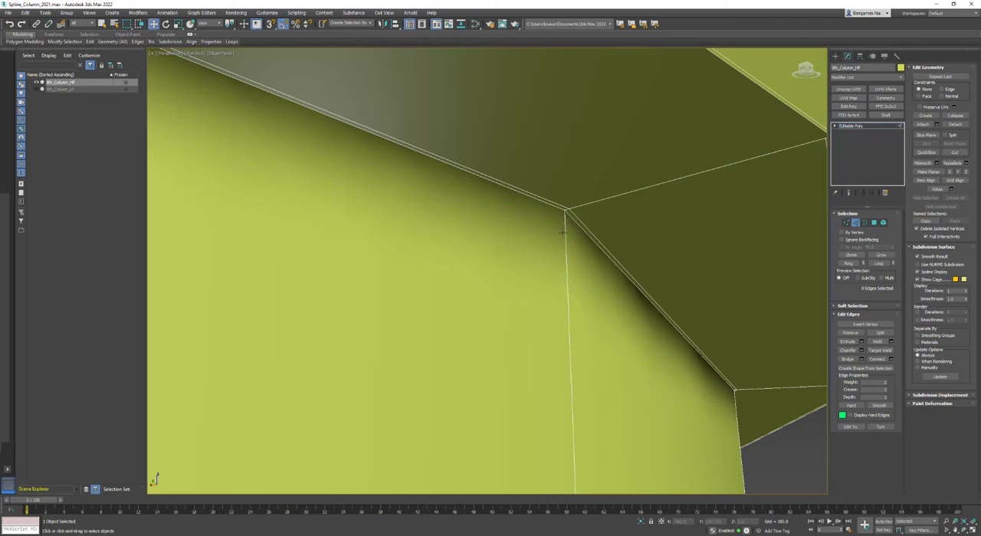
scroll(563, 233, "down", 8)
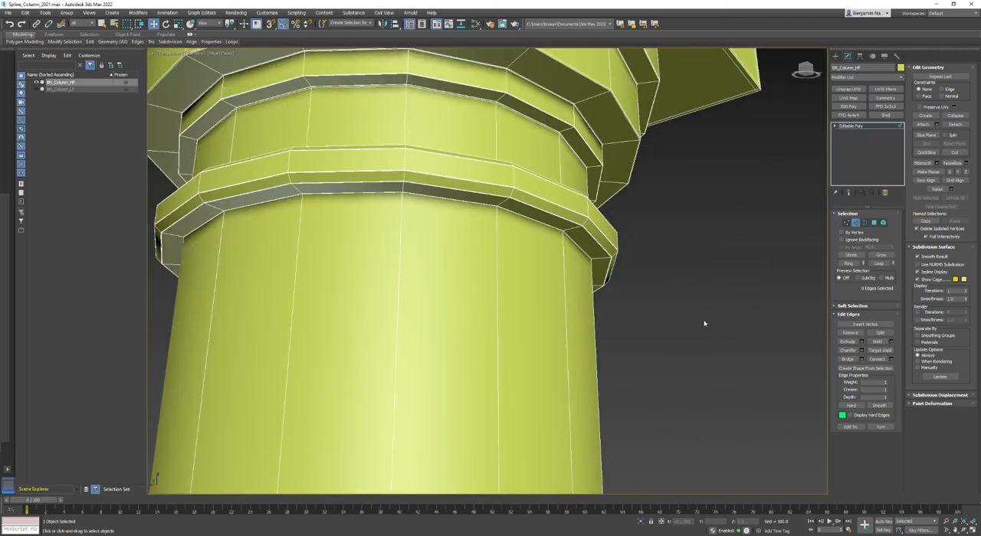
Open the Connect Edges settings for a long vertical shaft edge and extend the selection to the full ring around the shaft
left_click(564, 265)
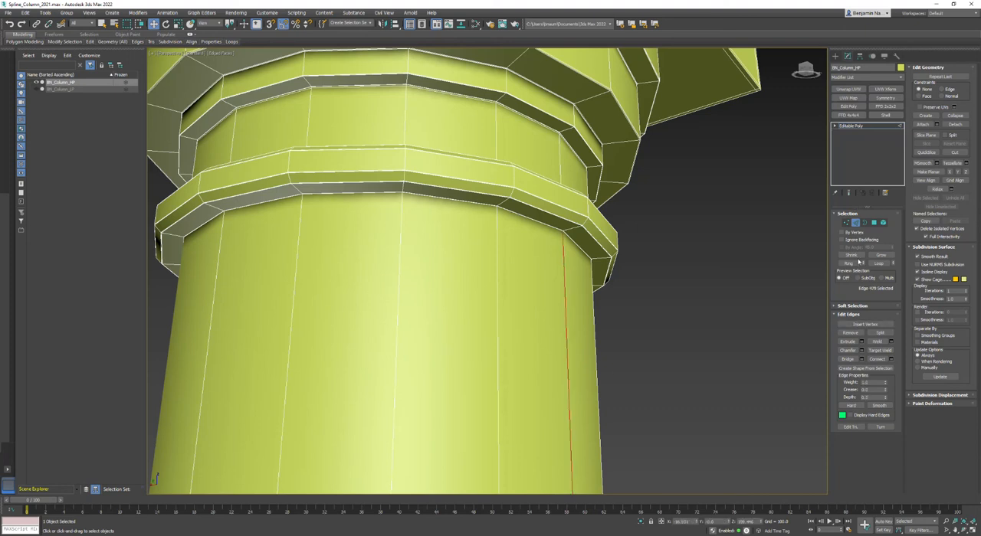
left_click(890, 359)
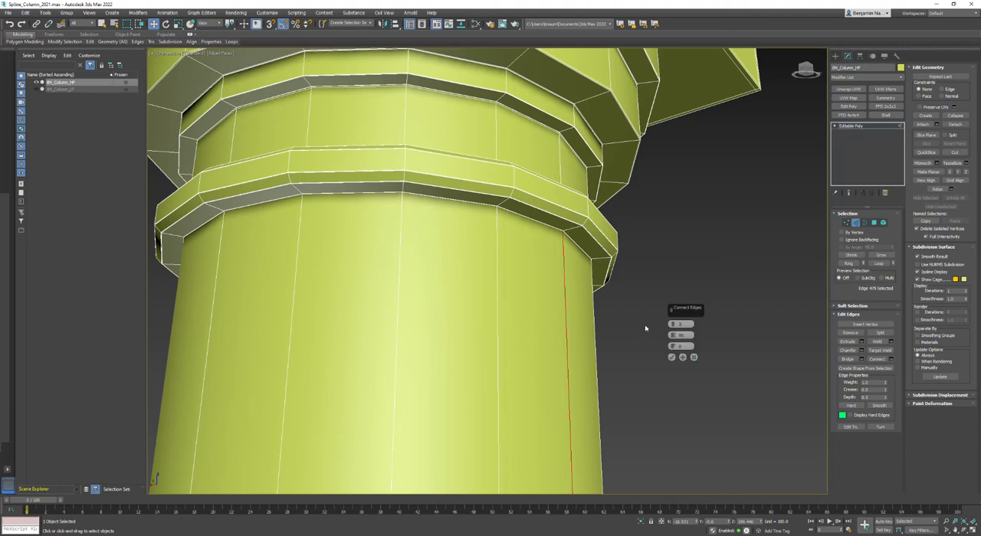
left_click(848, 263)
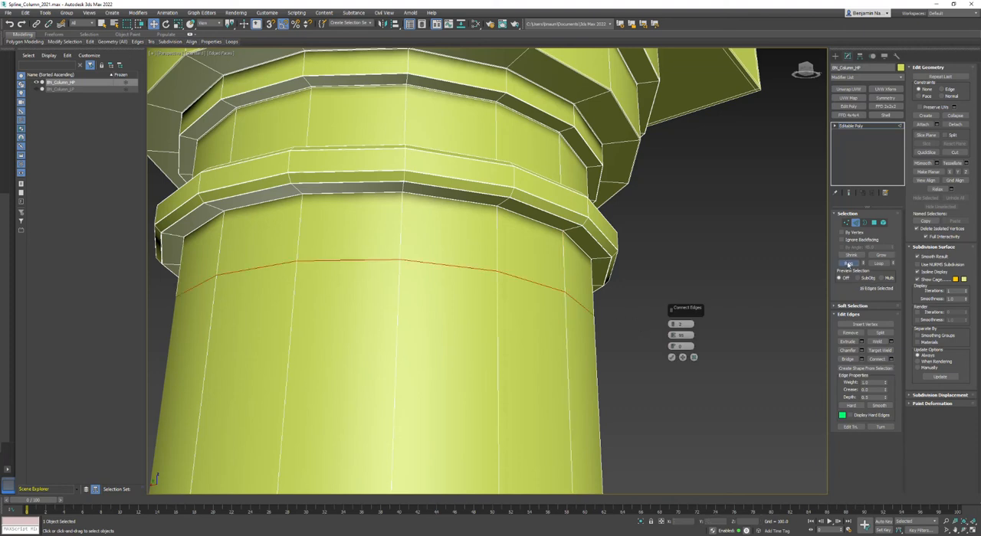
mouse_move(581, 373)
middle_mouse_down()
mouse_move(574, 296)
mouse_move(570, 358)
middle_mouse_up()
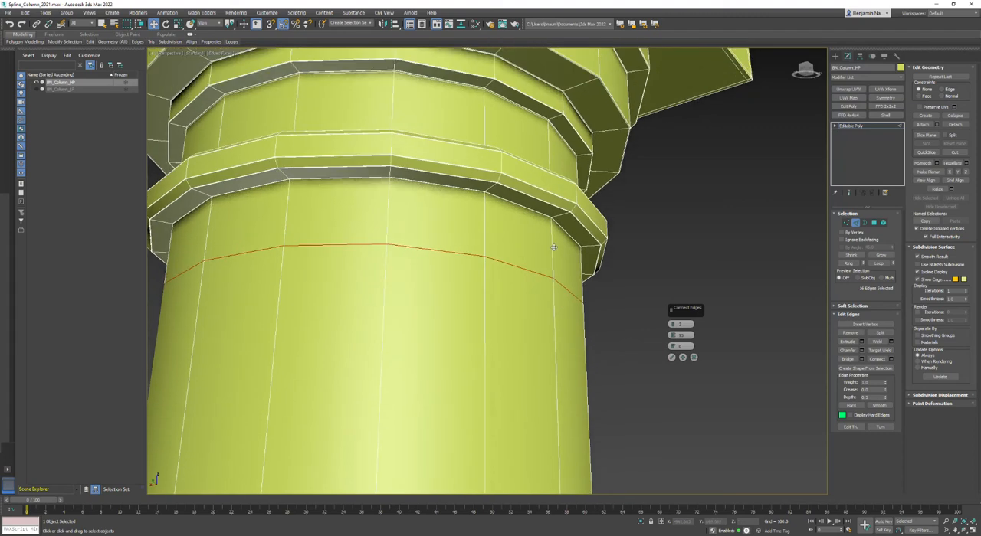
scroll(556, 243, "up", 4)
Connect the shaft edges with two segments at a pinch of 98 and clear the edge selection
left_click(689, 335)
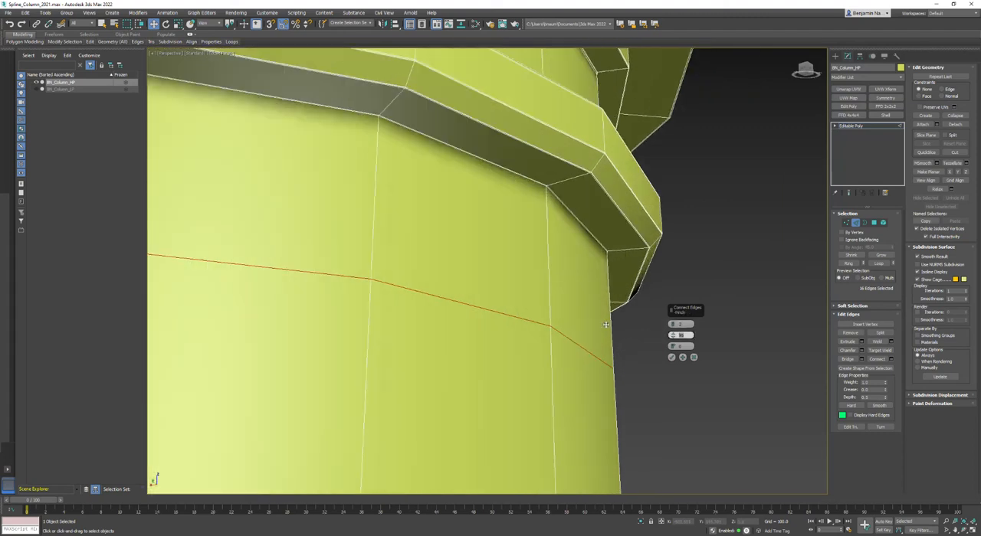
type("98")
key("Return")
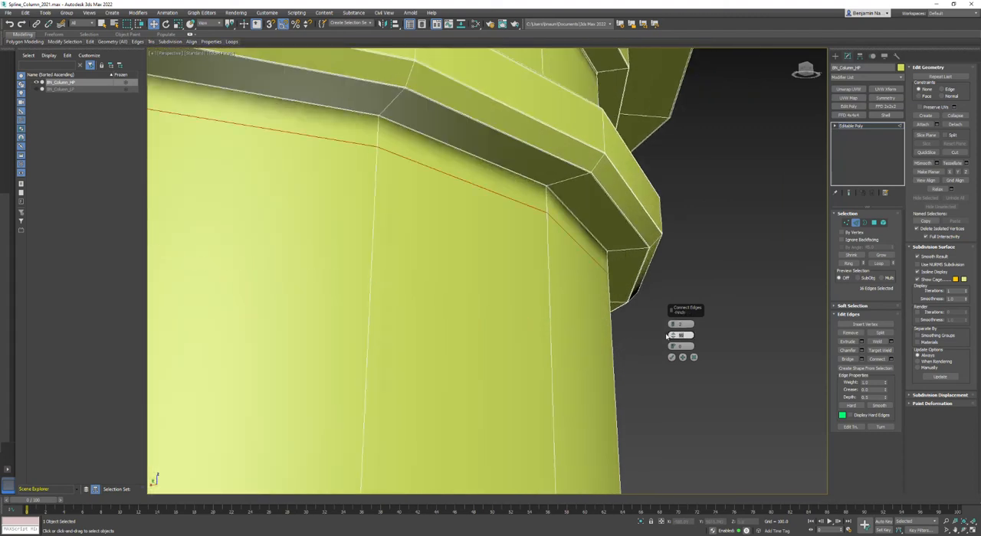
left_click(674, 335)
left_click(673, 338)
key("Return")
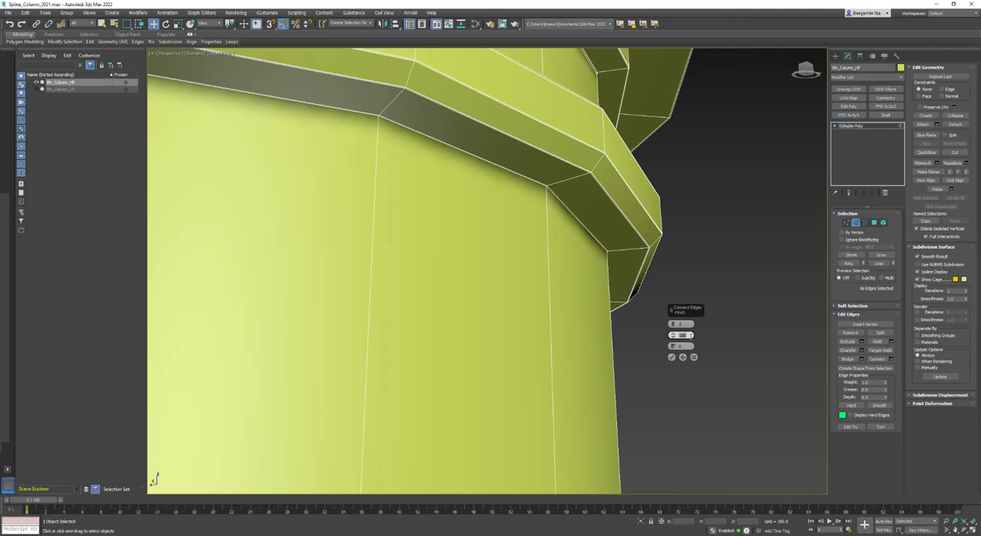
type("98")
key("Return")
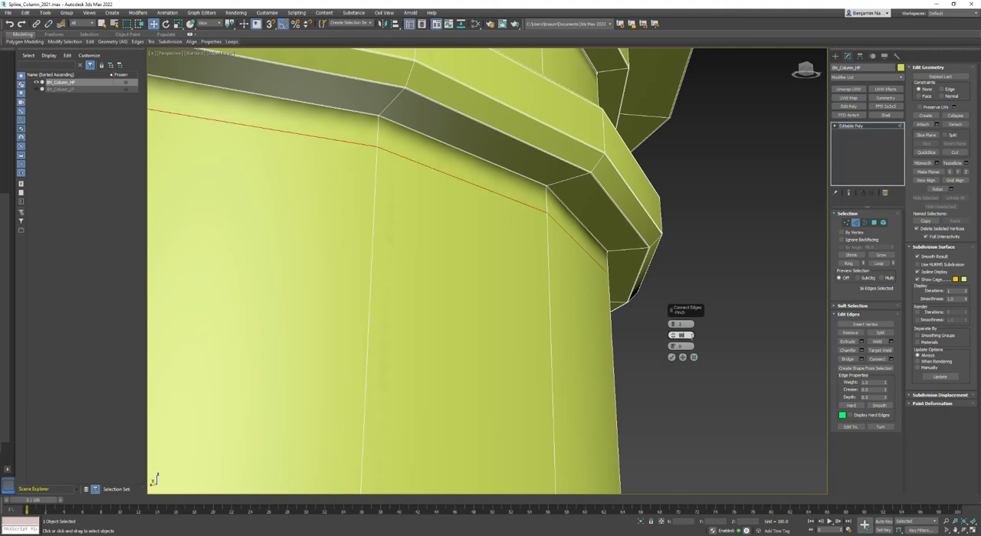
left_click(673, 357)
left_click(673, 357)
Enable NURMS subdivision on the column, hide the edged-face display, leave edge editing and deselect the column
scroll(673, 357, "down", 8)
middle_click_drag(673, 357, 602, 272)
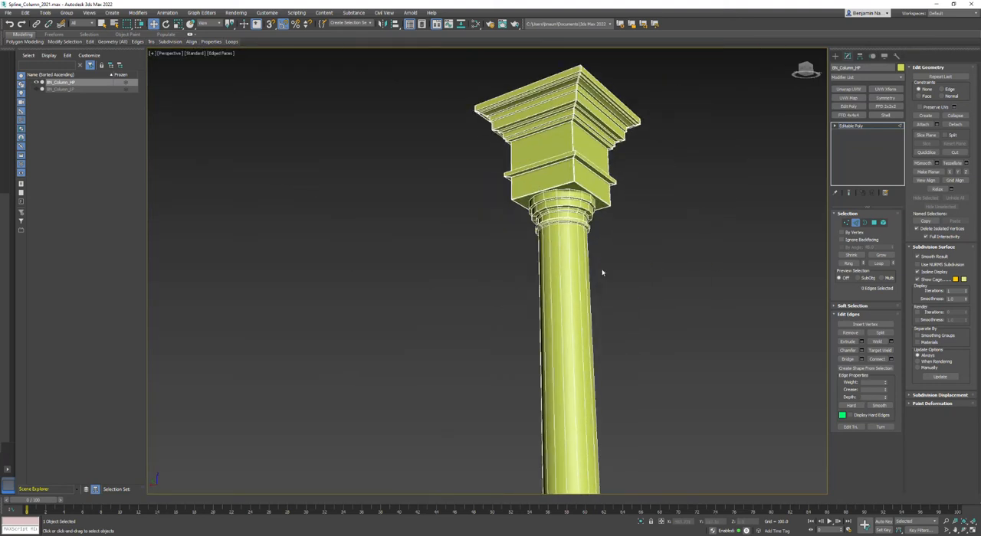
scroll(572, 224, "up", 3)
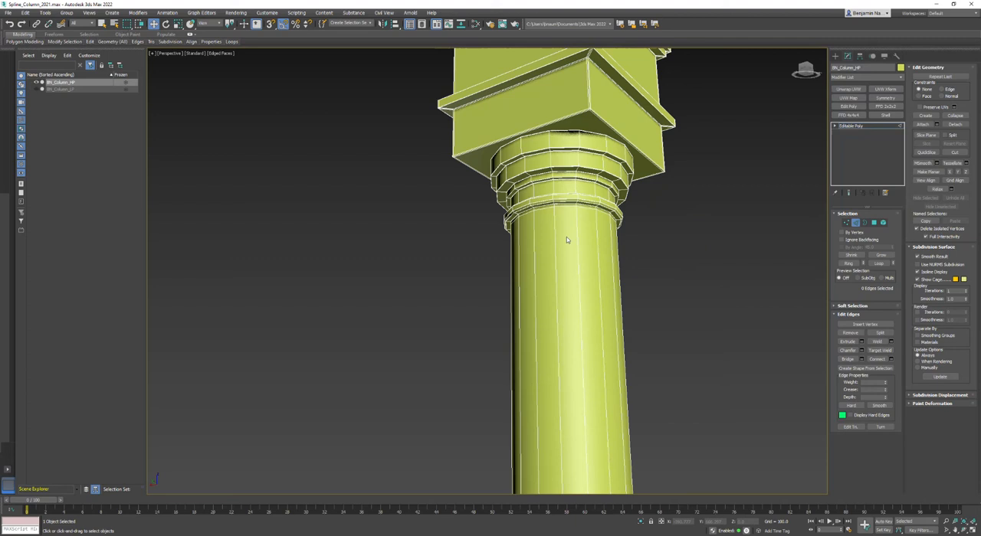
left_click(943, 266)
key("F4")
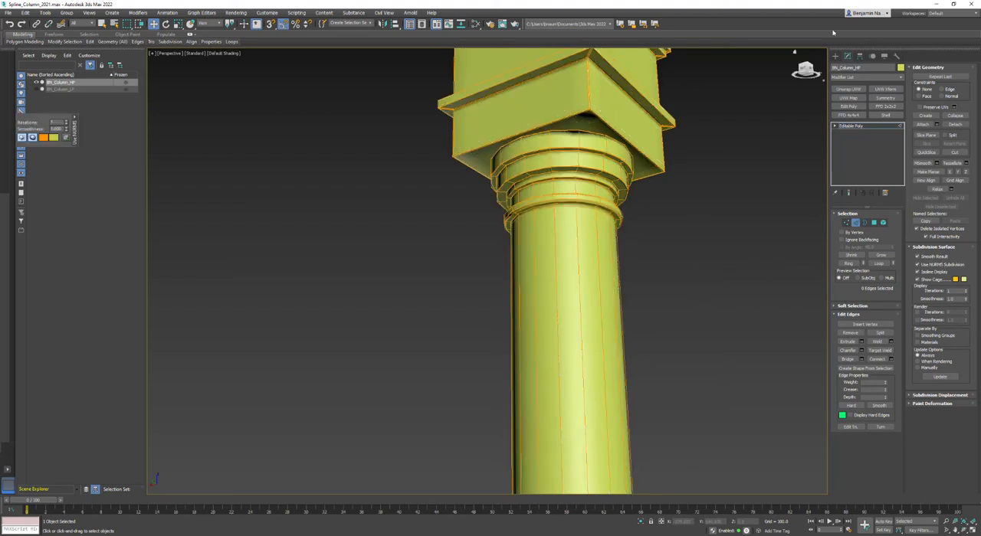
left_click(835, 56)
left_click(689, 276)
Inspect the smoothed column from its base mouldings up to its full height for shading and edge sharpness
key("F4")
key("F4")
key("z")
mouse_move(687, 236)
middle_mouse_down("alt")
mouse_move(487, 347)
mouse_move(374, 291)
mouse_move(285, 289)
mouse_move(276, 302)
mouse_move(348, 312)
mouse_move(374, 330)
mouse_move(424, 276)
middle_mouse_up("alt")
scroll(490, 456, "up", 6)
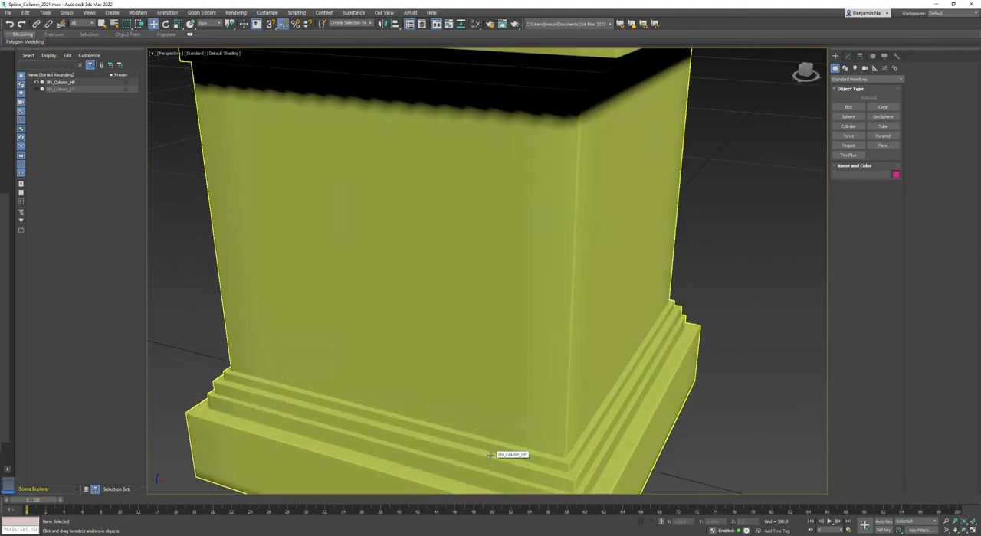
scroll(490, 455, "down", 8)
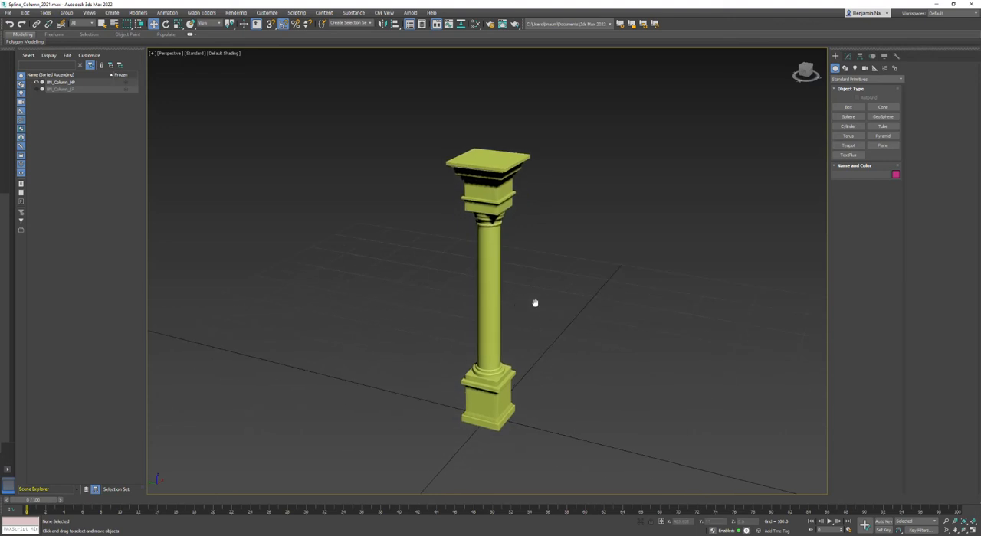
middle_click_drag(515, 308, 476, 318, "alt")
middle_click_drag(408, 301, 501, 293, "alt")
left_click(484, 280)
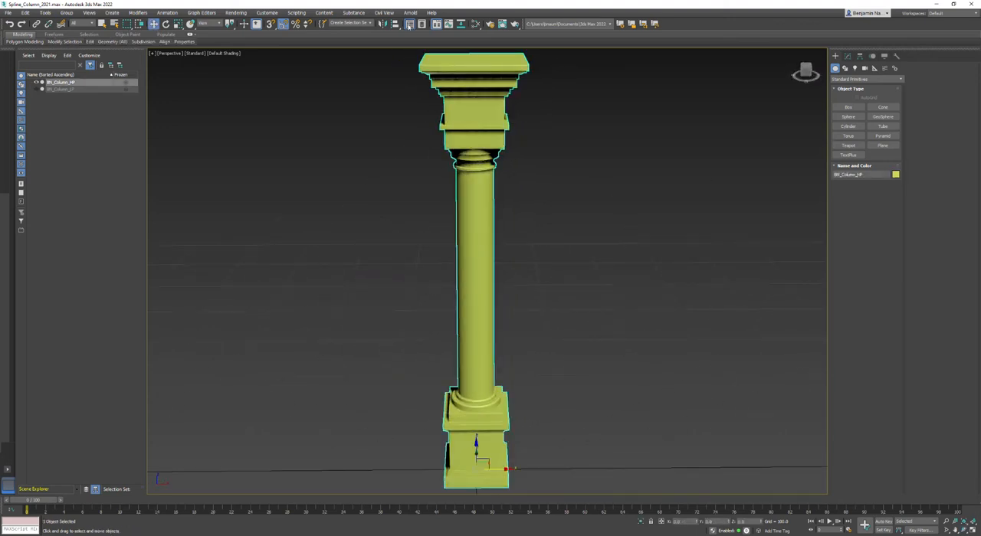
left_click(371, 25)
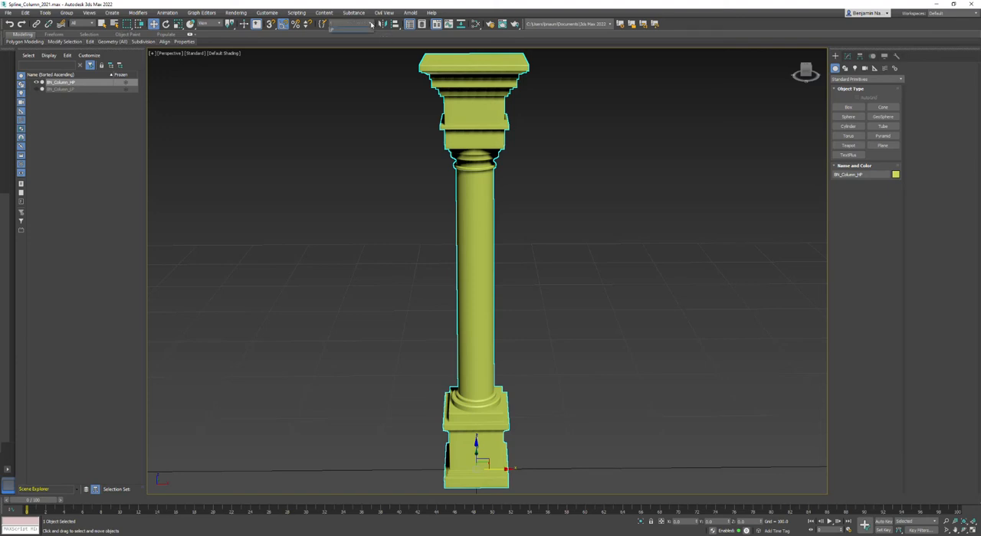
left_click(337, 27)
left_click(537, 274)
middle_click_drag(471, 332, 593, 218, "alt")
middle_click_drag(666, 249, 654, 259)
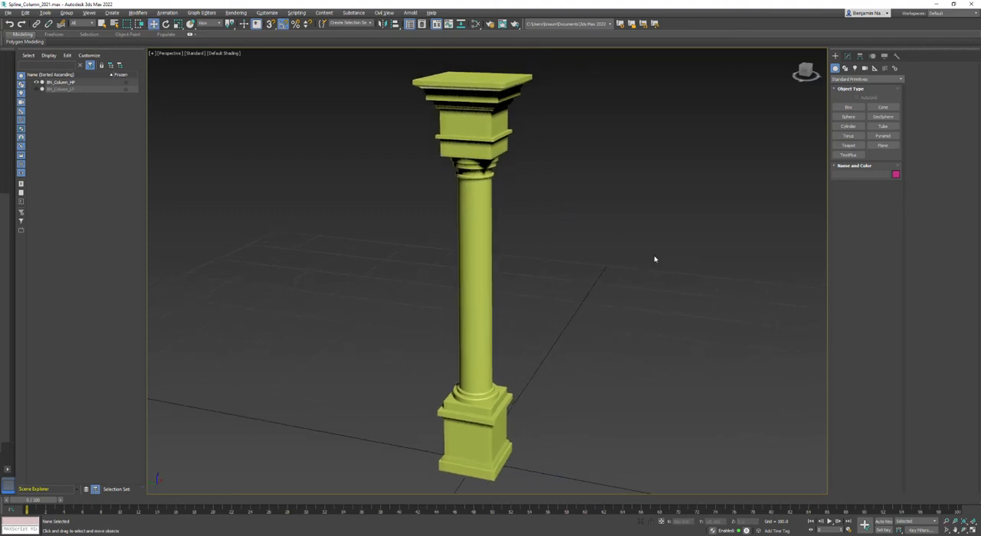